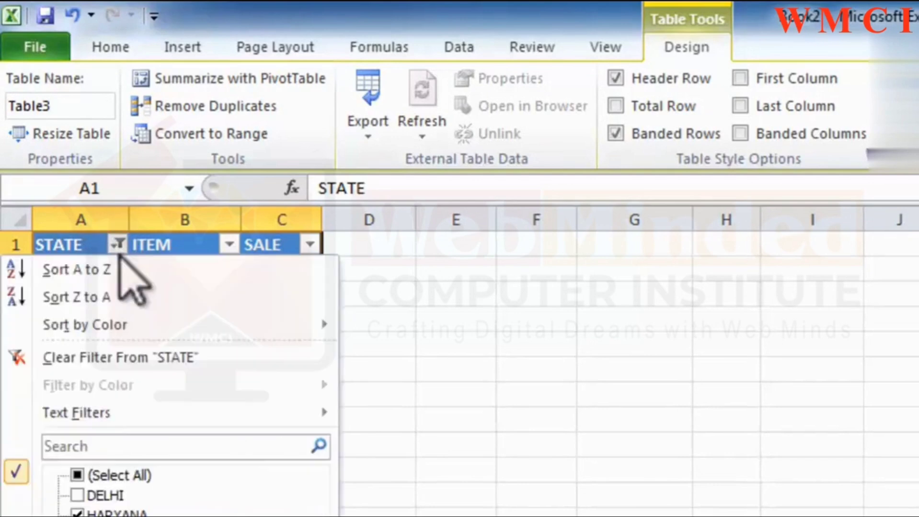
Clear the STATE column filter by selecting all states so every table row is shown.
left_click(78, 475)
key("Return")
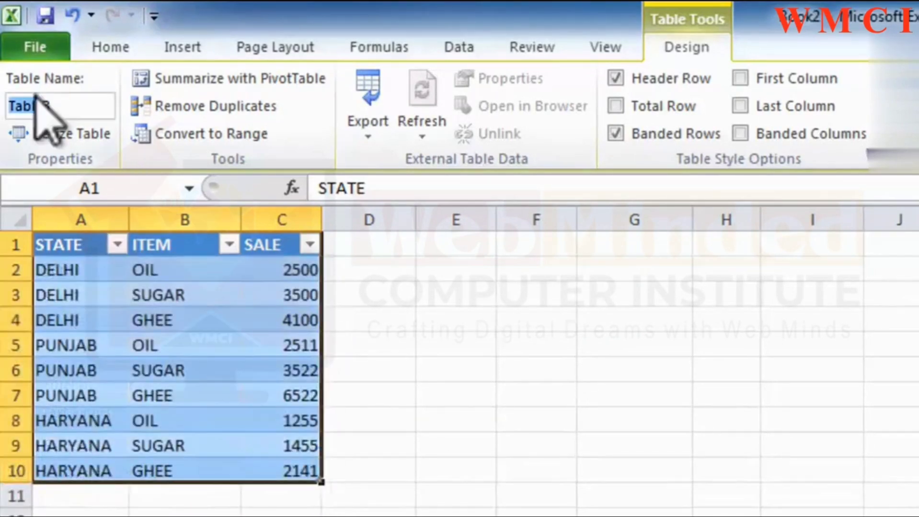
left_click(163, 295)
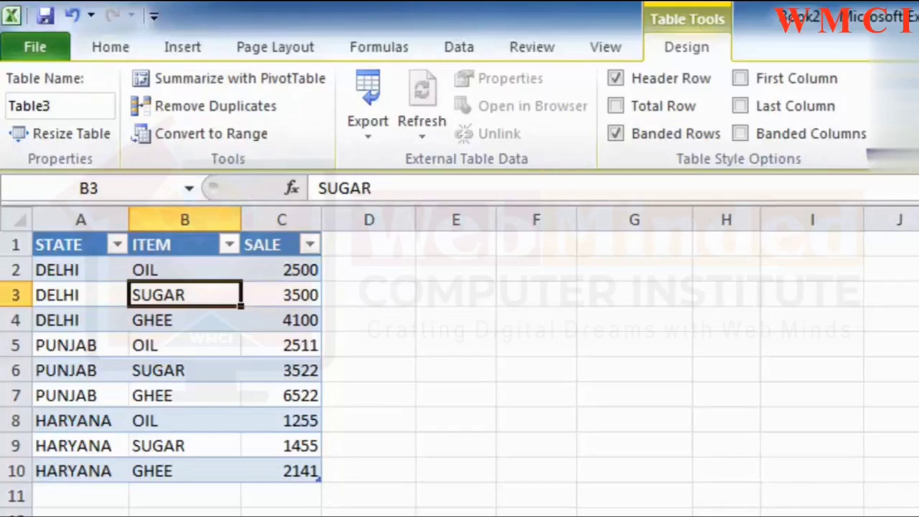
left_click(57, 105)
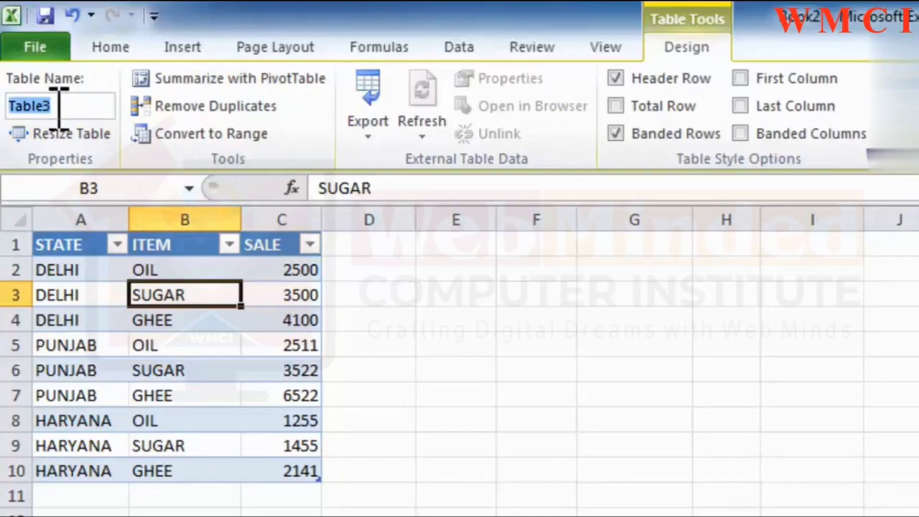
left_click(70, 134)
left_click(525, 512)
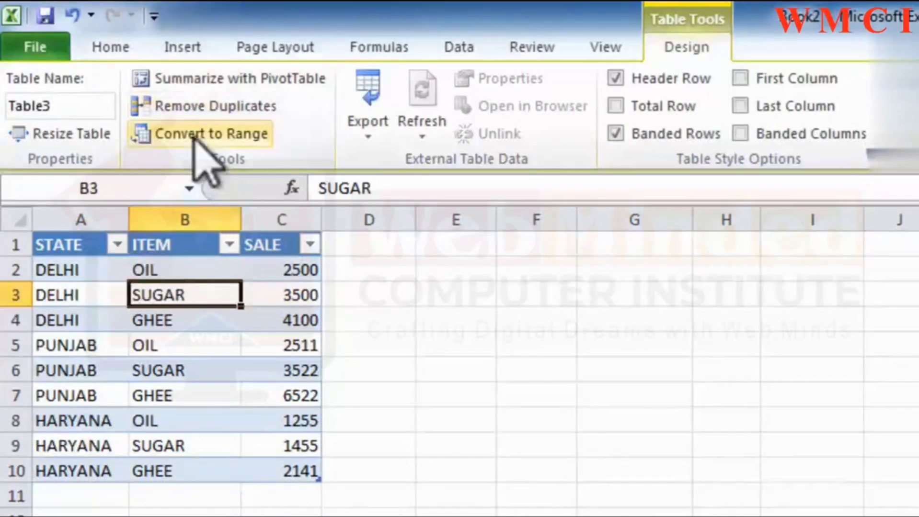
left_click(190, 79)
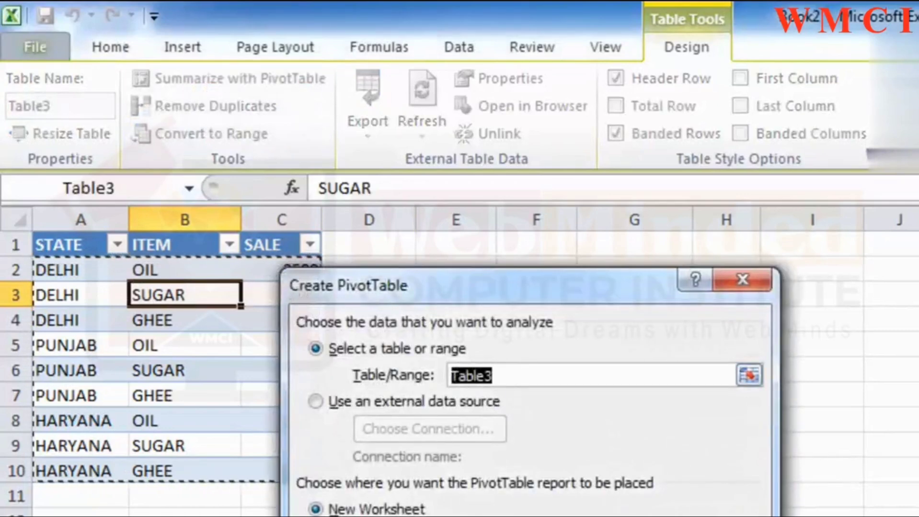
key("Escape")
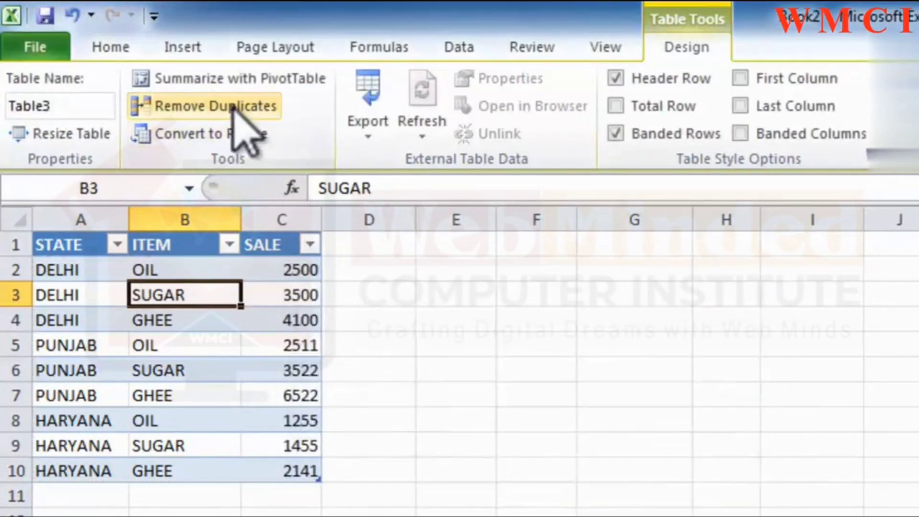
Remove duplicate rows from the table A1:C10, comparing only the STATE column and leaving ITEM and SALE out.
left_click_drag(61, 246, 292, 451)
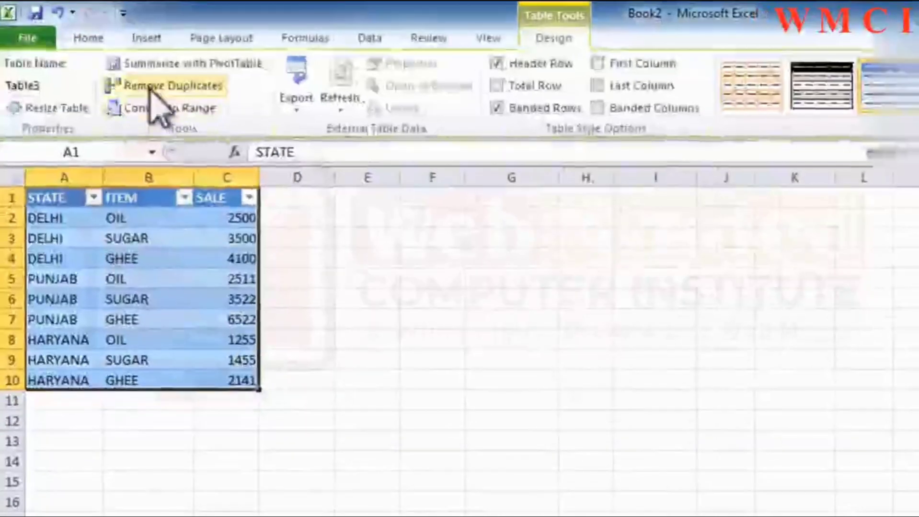
left_click(150, 86)
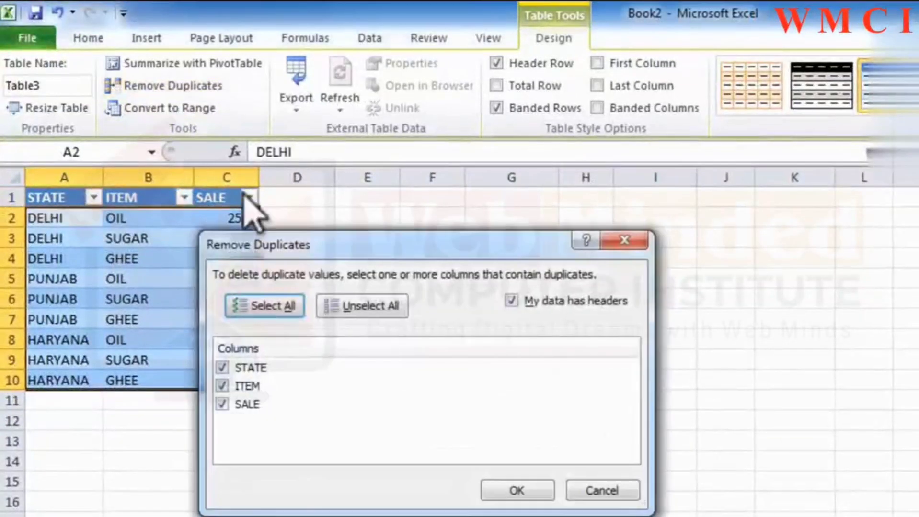
left_click_drag(301, 244, 530, 231)
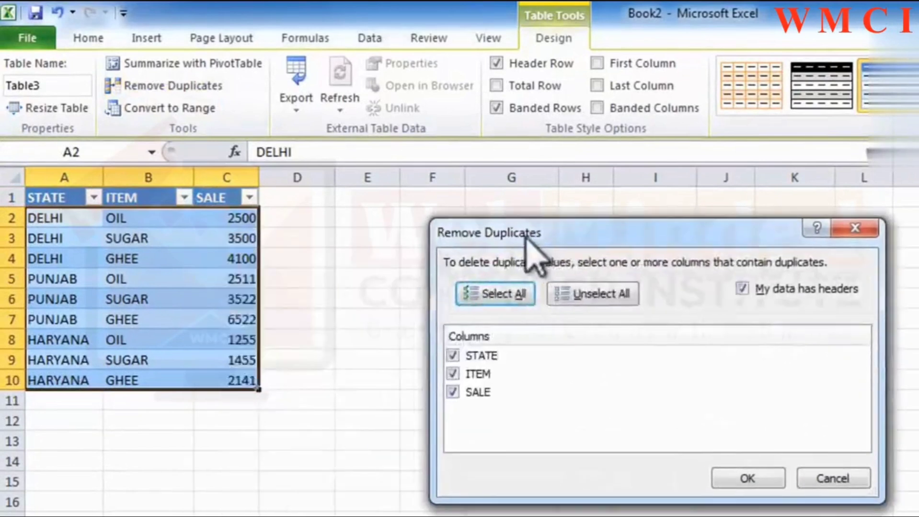
left_click(453, 374)
left_click(453, 392)
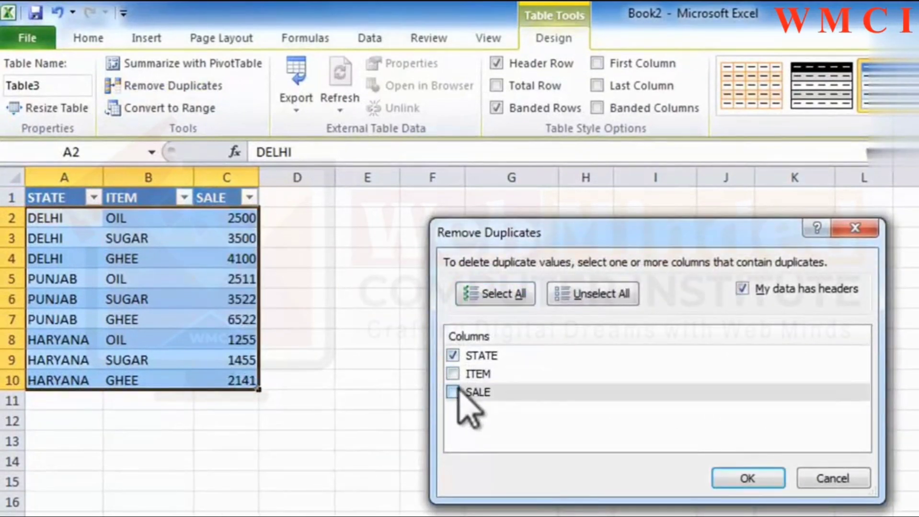
left_click(483, 357)
left_click(454, 355)
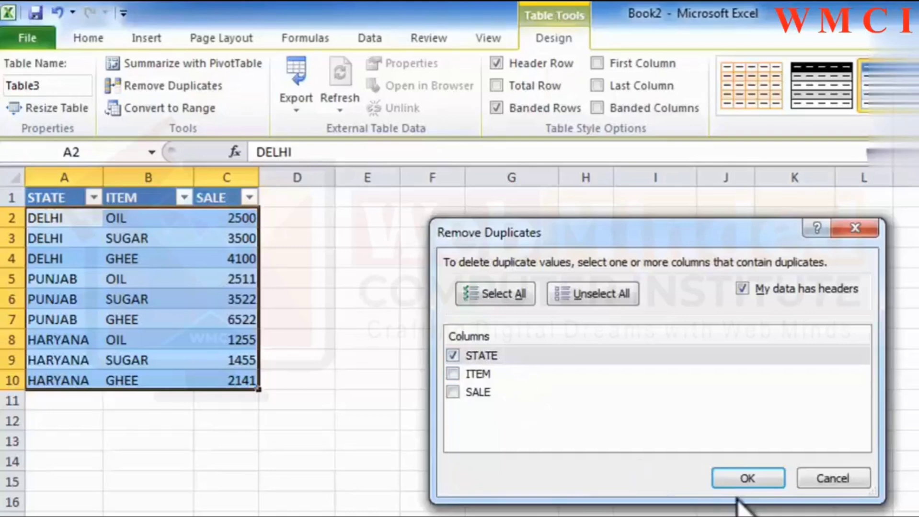
left_click(743, 477)
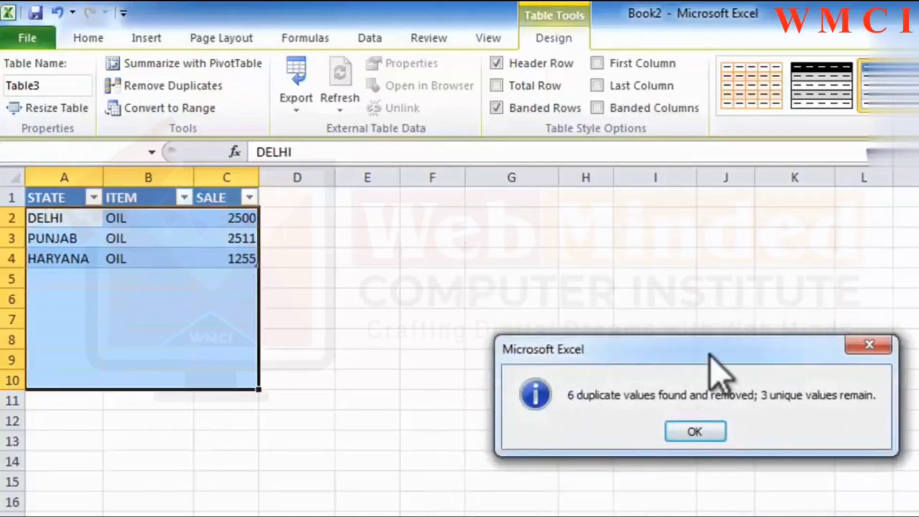
left_click_drag(709, 356, 573, 372)
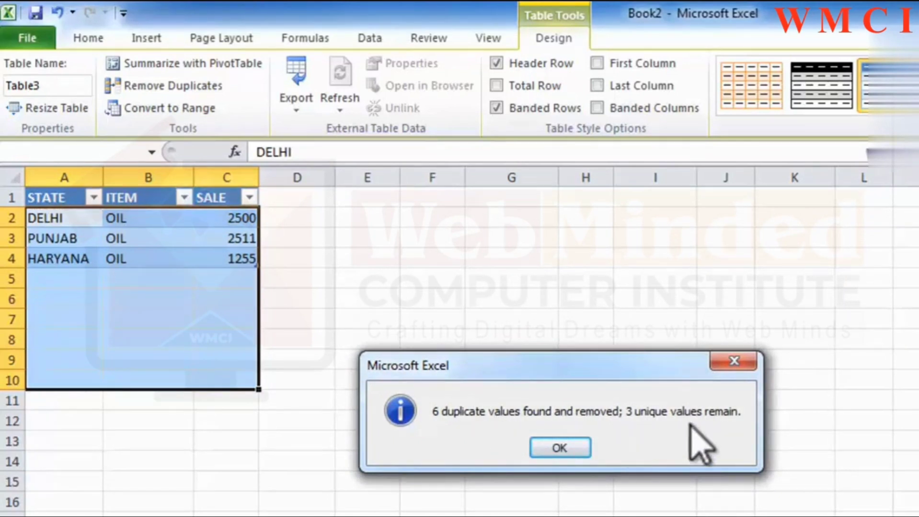
left_click(568, 450)
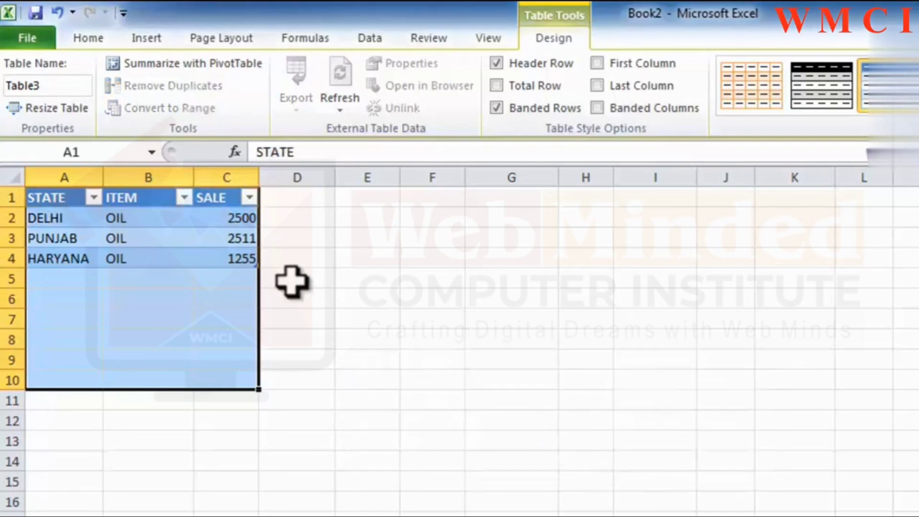
Undo the duplicate removal in the table.
left_click(240, 278)
key("ctrl+z")
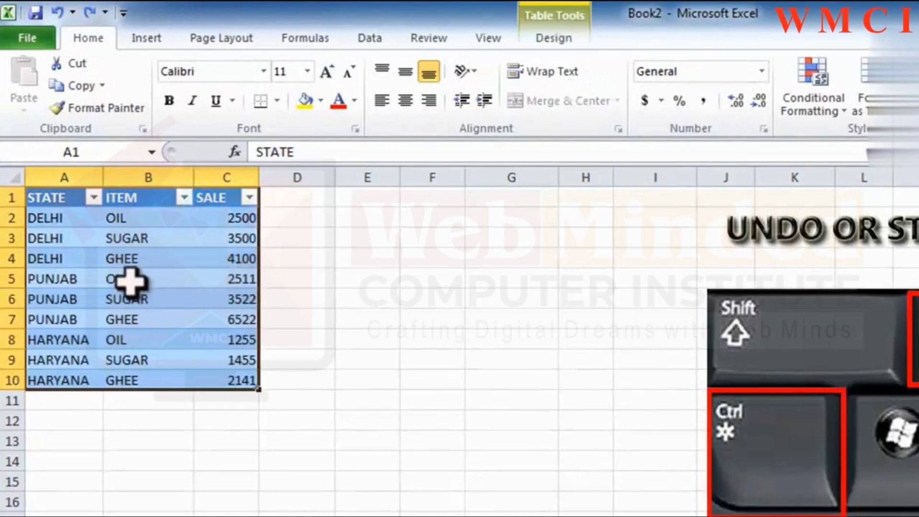
Convert the sales table to a normal range of cells.
left_click(561, 40)
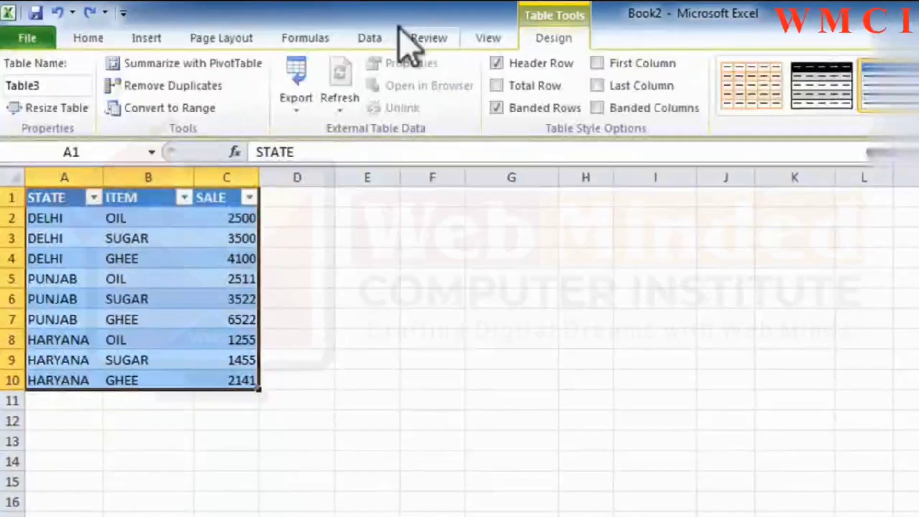
left_click(201, 111)
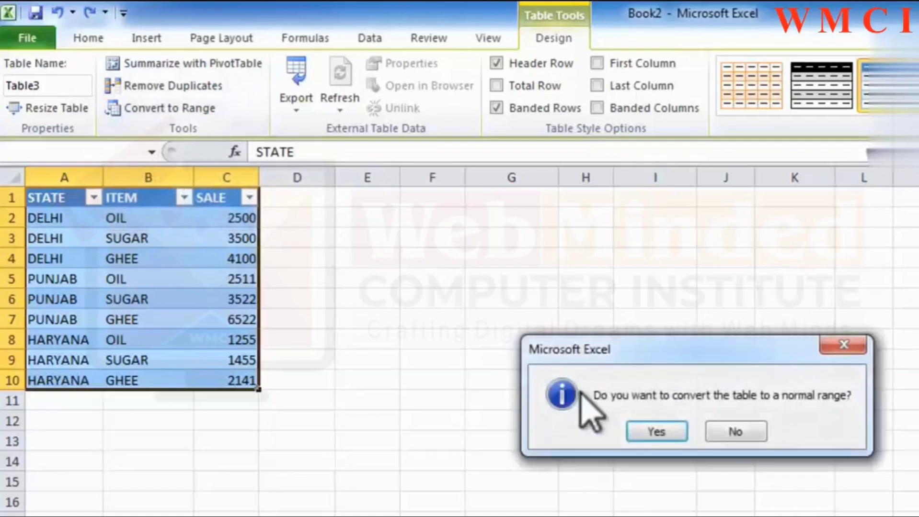
left_click(656, 433)
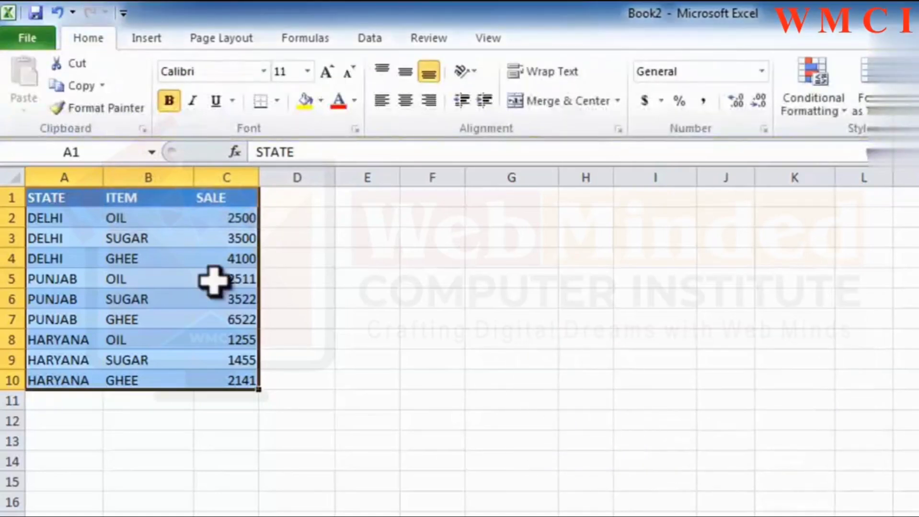
left_click(123, 259)
Create a table with headers from the range A1:C10.
left_click_drag(45, 199, 238, 376)
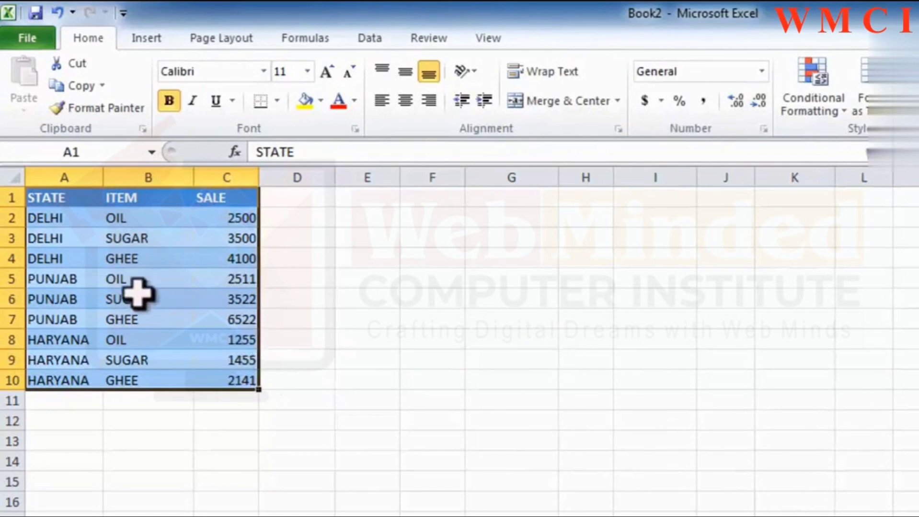
left_click(146, 39)
left_click(79, 96)
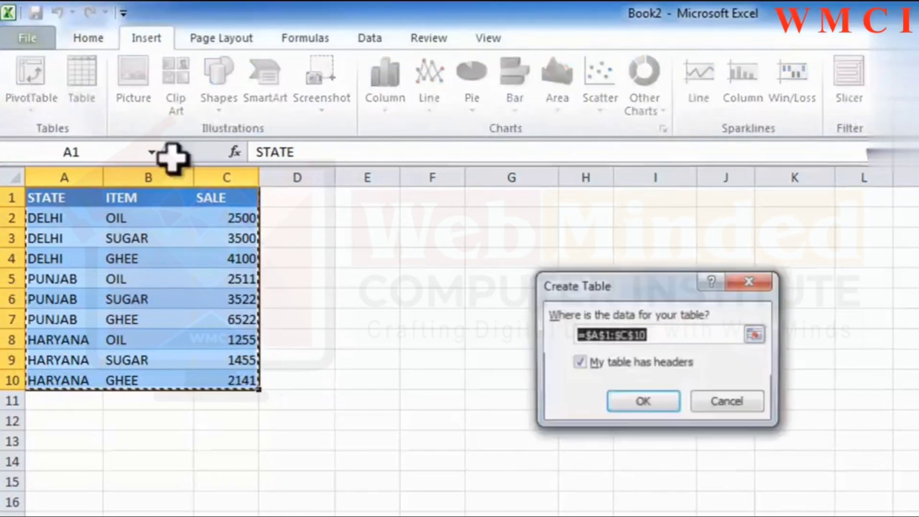
left_click(632, 402)
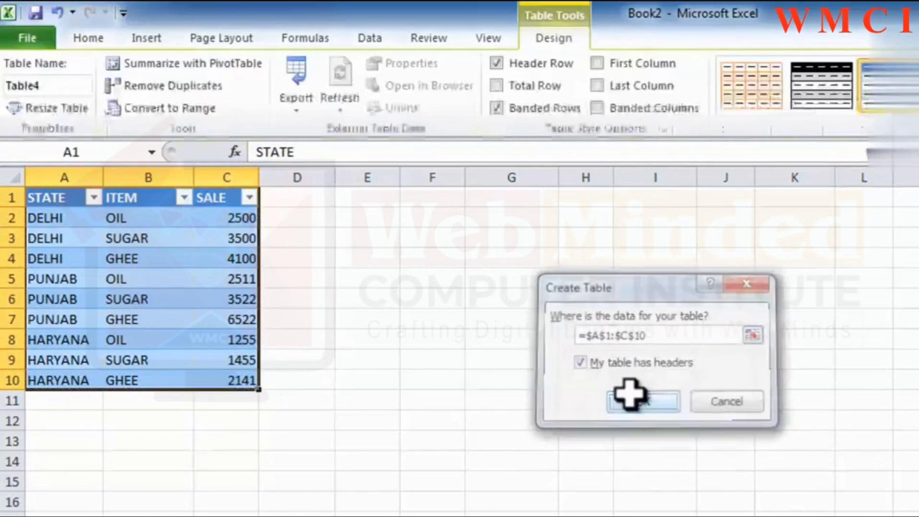
left_click(306, 101)
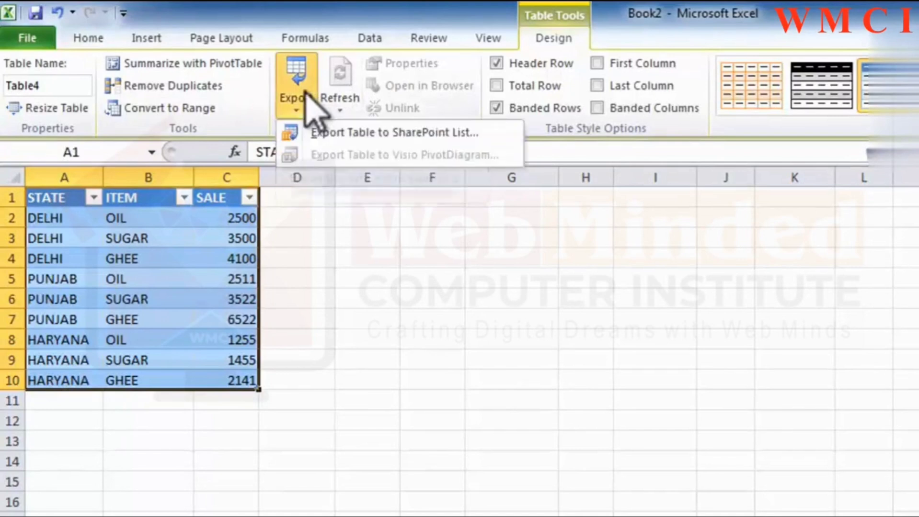
left_click(312, 129)
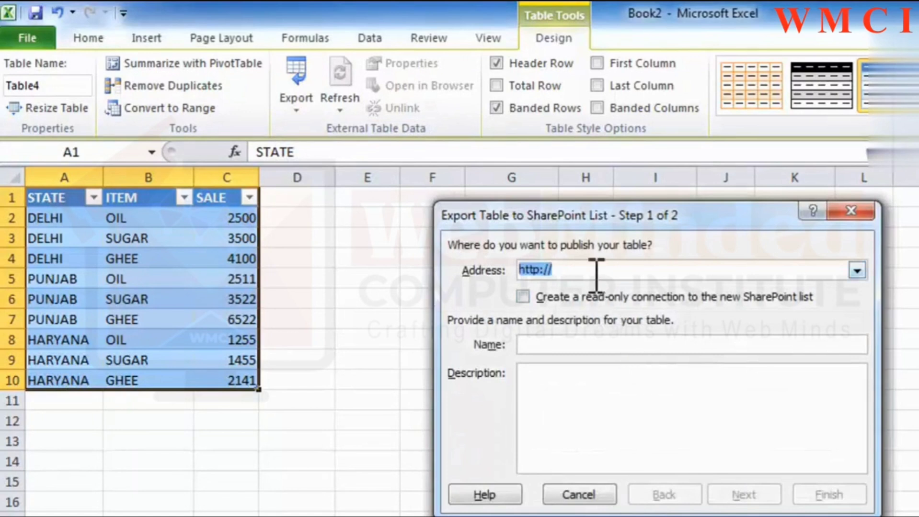
left_click(558, 493)
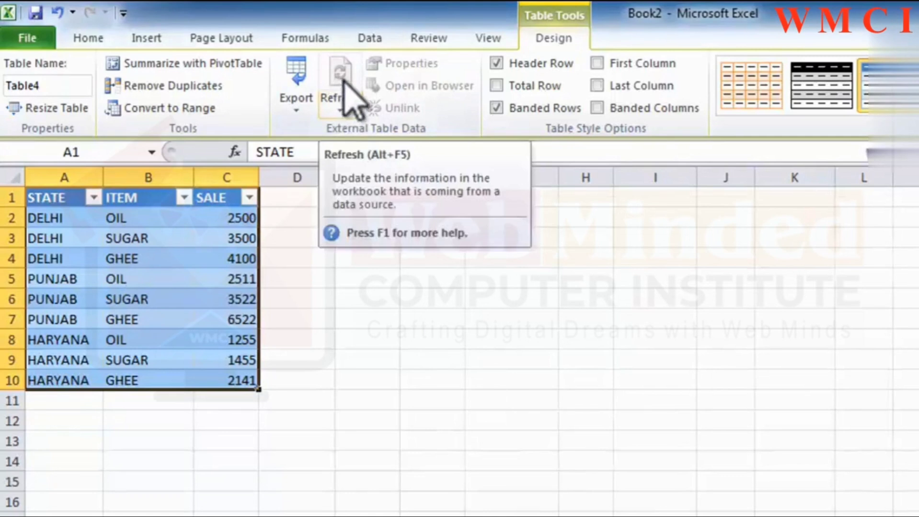
left_click(343, 102)
left_click(391, 158)
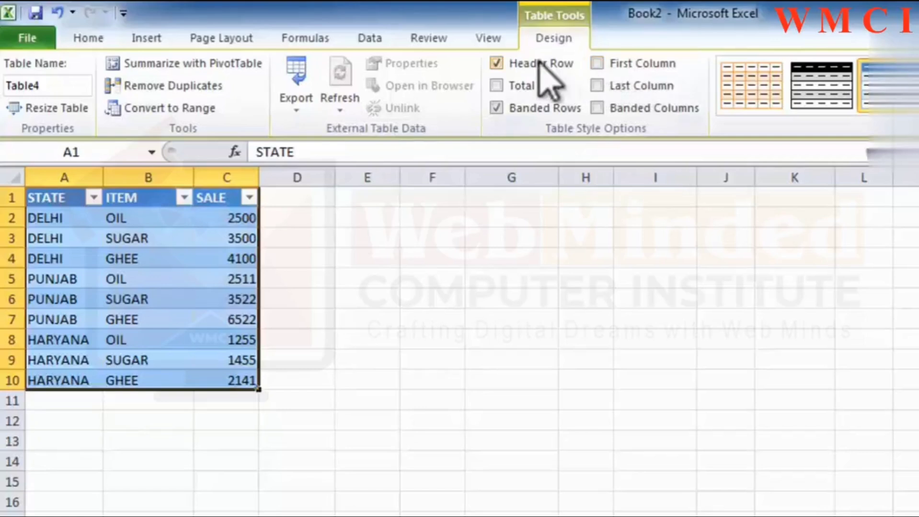
Toggle the table's Header Row, Total Row and Banded Rows style options, restoring each one.
left_click(510, 63)
left_click(511, 63)
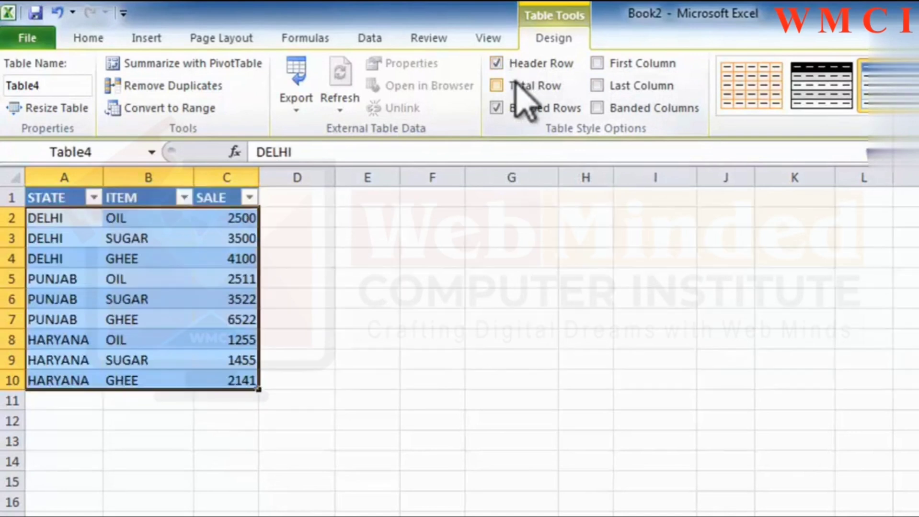
left_click(520, 87)
left_click(520, 87)
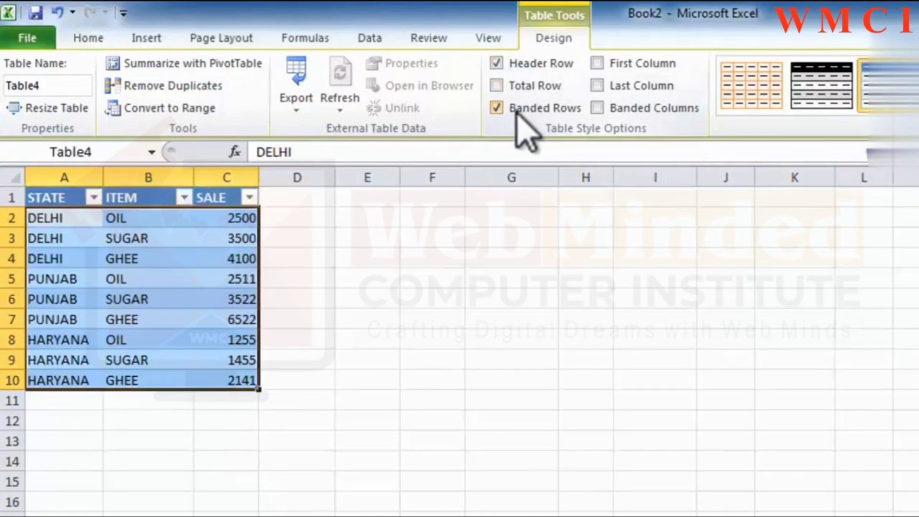
left_click(517, 110)
left_click(517, 110)
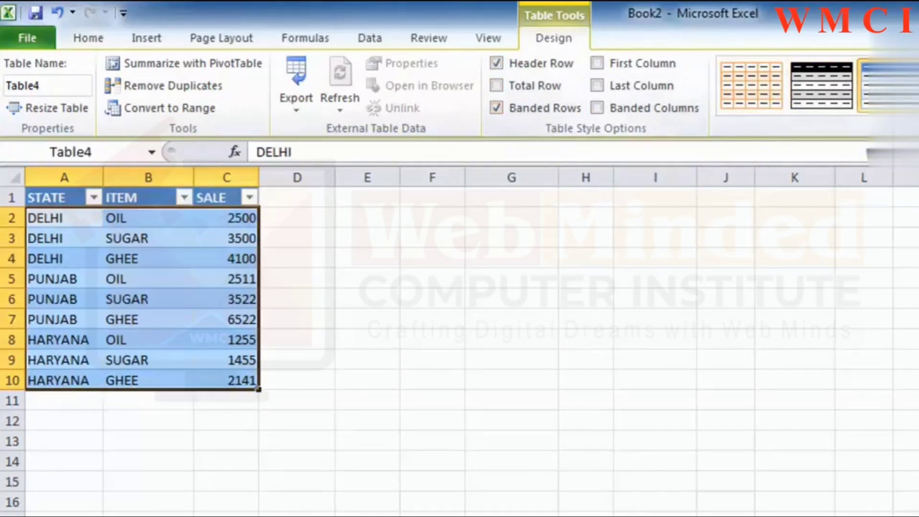
Switch the table's First Column, Last Column and Banded Columns style options on and off again.
left_click(647, 59)
left_click(648, 59)
left_click(632, 81)
left_click(632, 81)
left_click(631, 106)
left_click(632, 109)
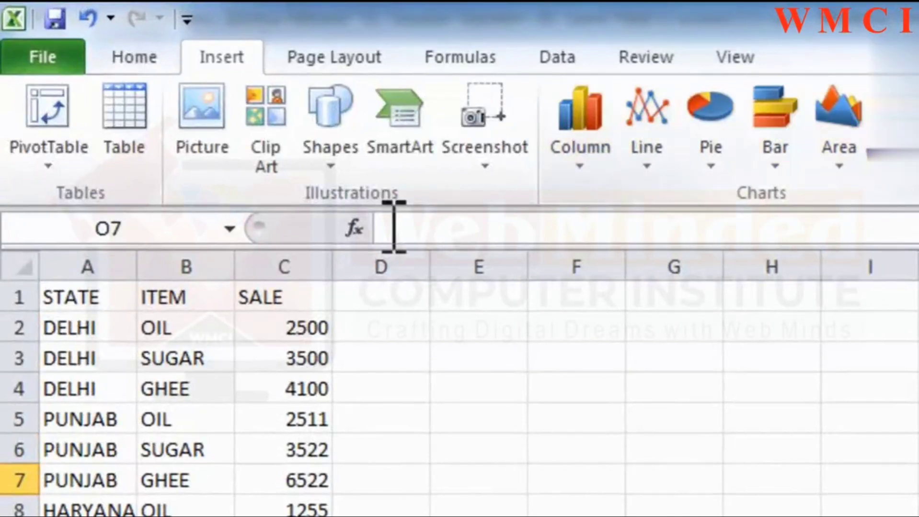
Insert a 3-D Clustered Column chart from the STATE, ITEM and SALE data in A1:C10.
left_click(240, 397)
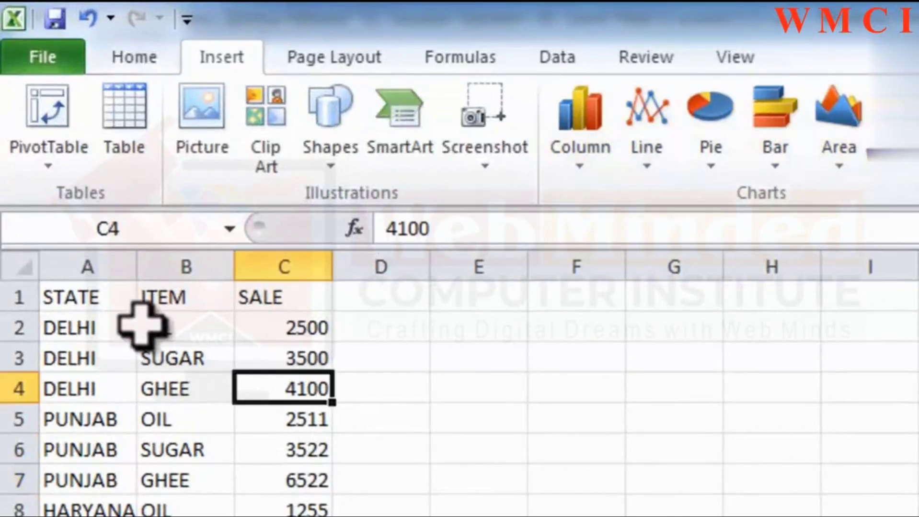
left_click_drag(103, 297, 283, 516)
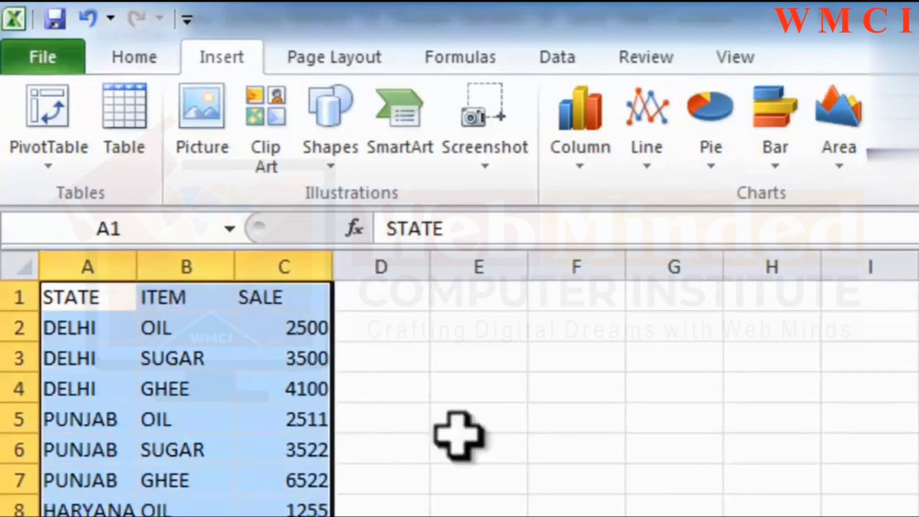
left_click(586, 126)
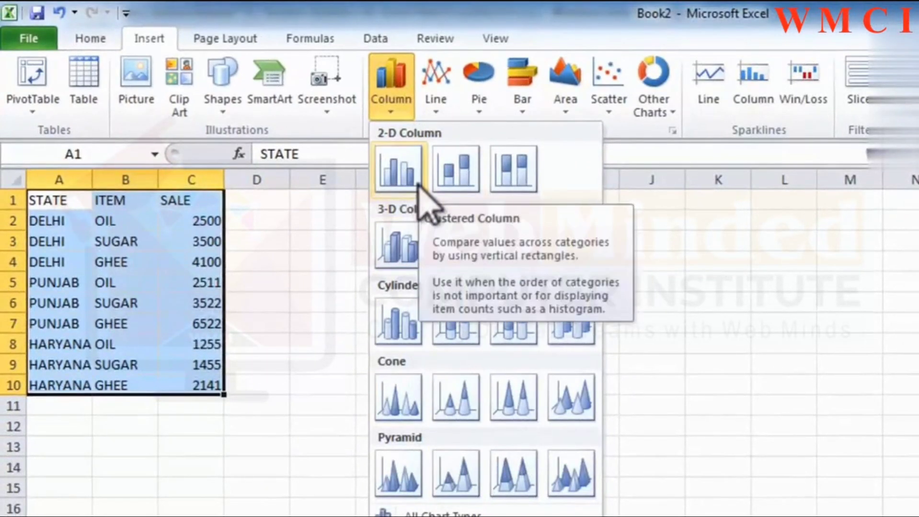
left_click(417, 240)
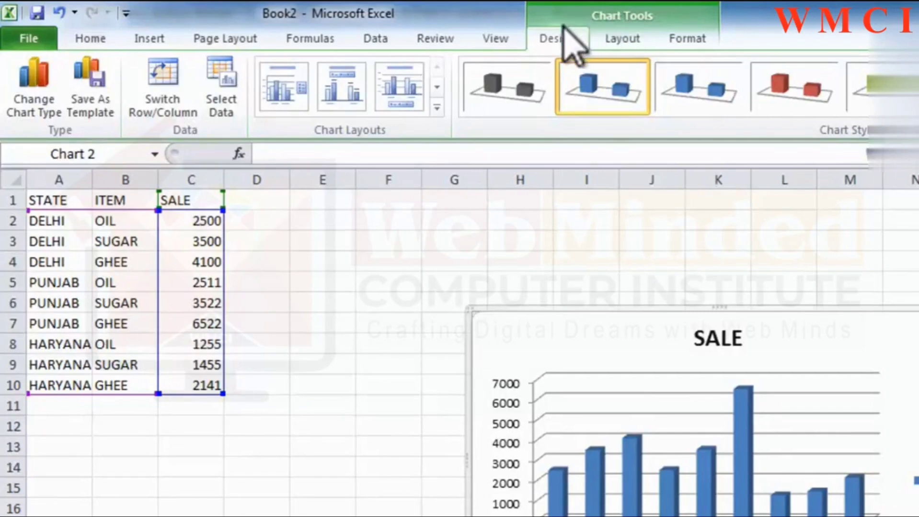
left_click(621, 38)
left_click(688, 38)
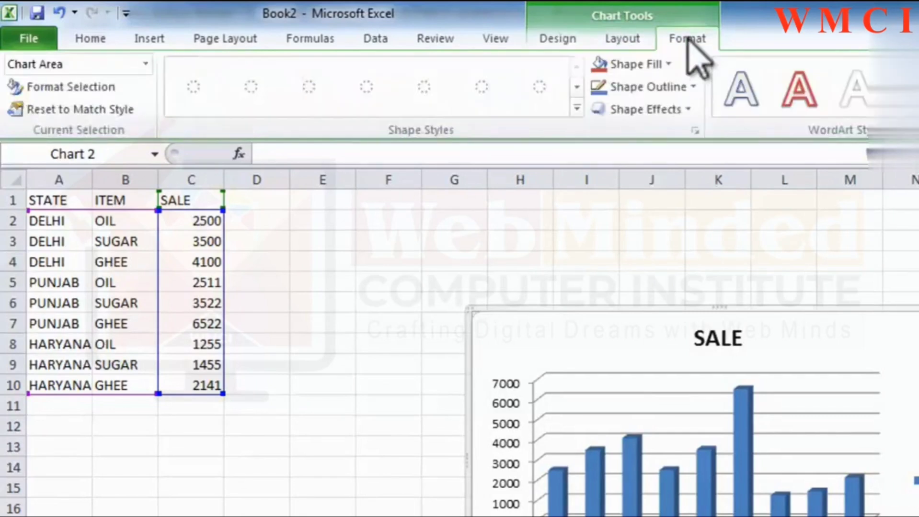
left_click(632, 38)
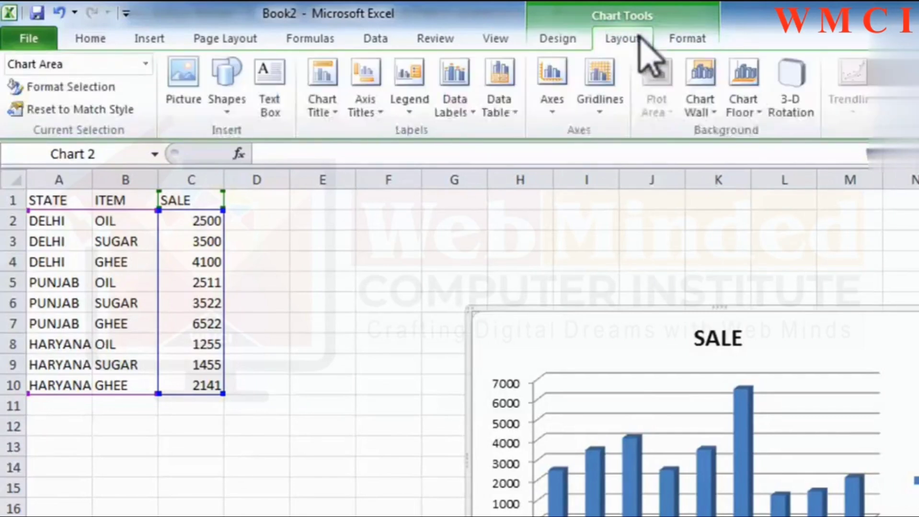
Change the SALE chart's type to Clustered Cylinder.
left_click(554, 39)
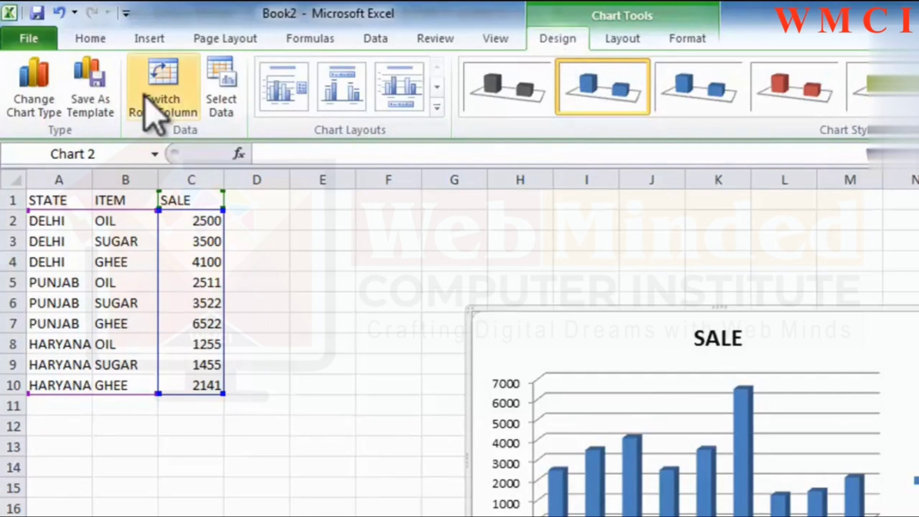
left_click(59, 103)
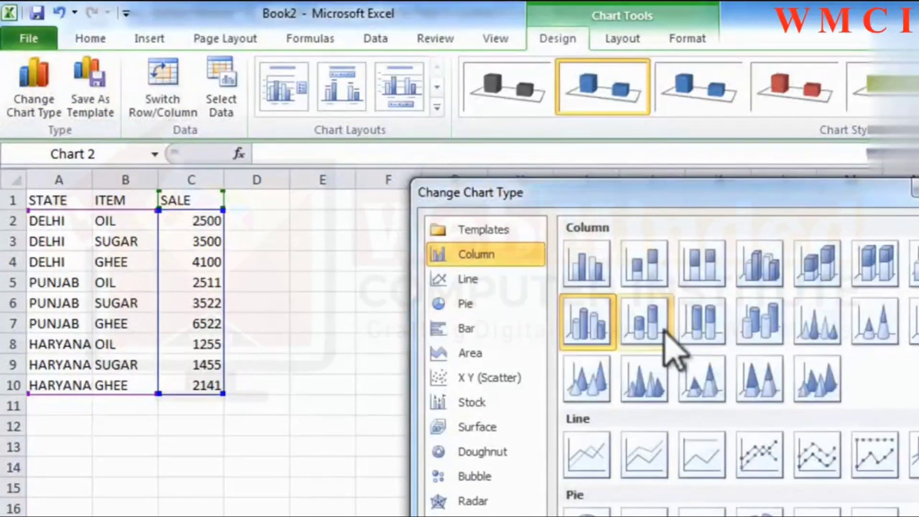
left_click(582, 326)
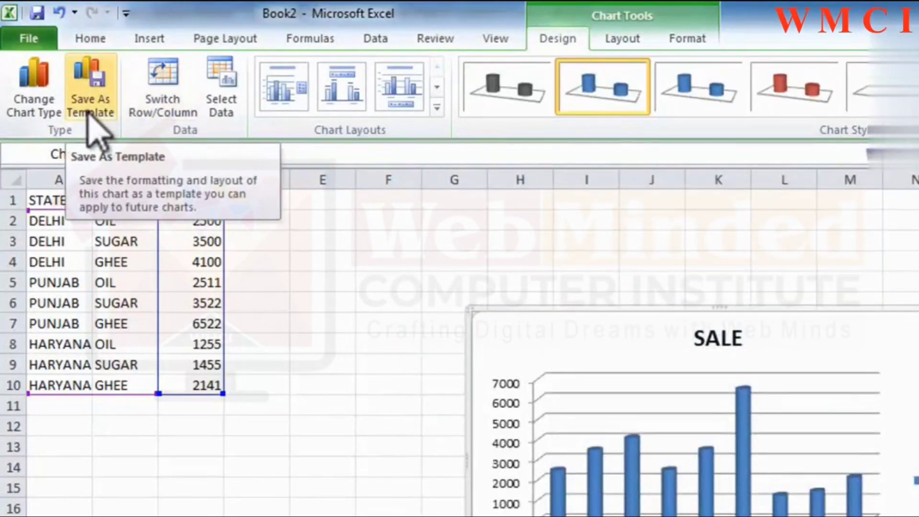
Swap the chart's rows and columns and back again, and reselect A1:C10 as its data range.
left_click(152, 108)
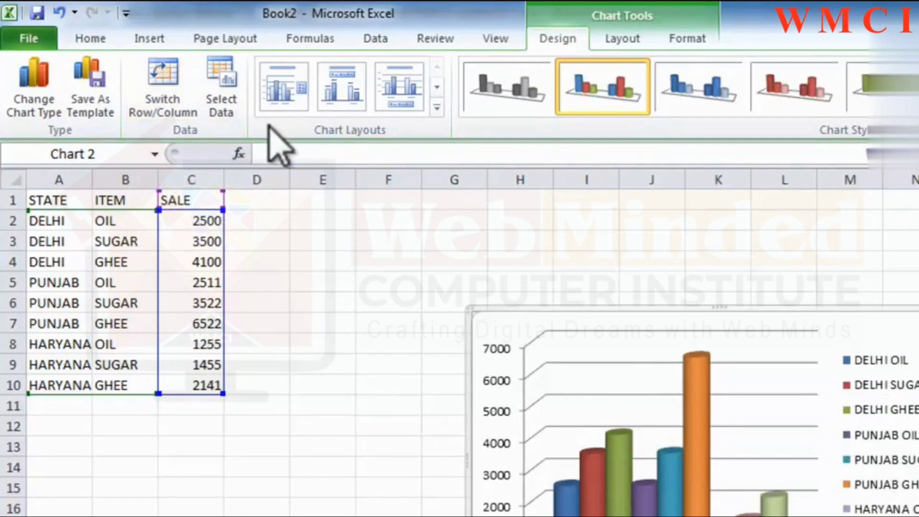
left_click(178, 129)
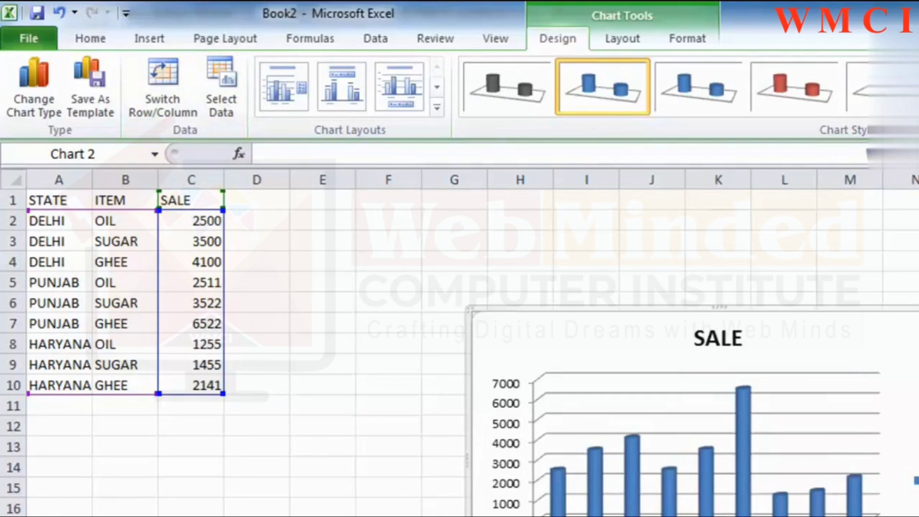
left_click(224, 111)
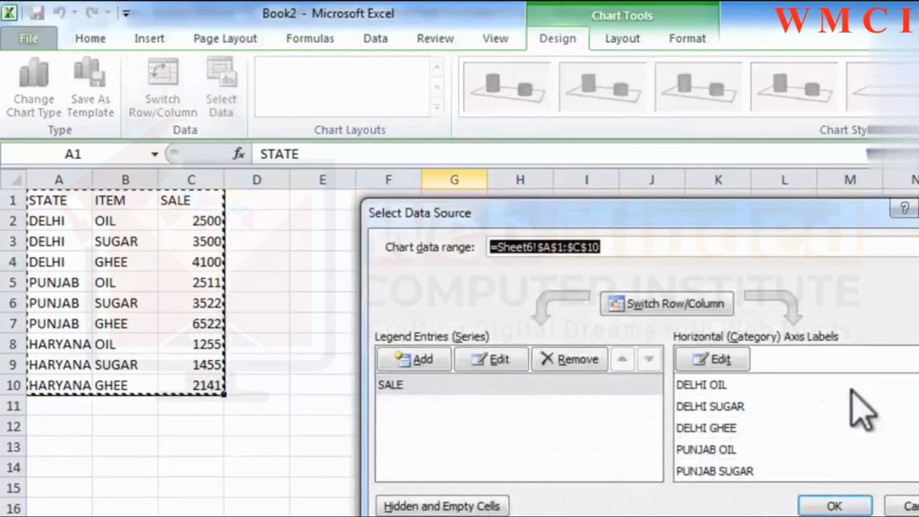
left_click_drag(26, 204, 195, 384)
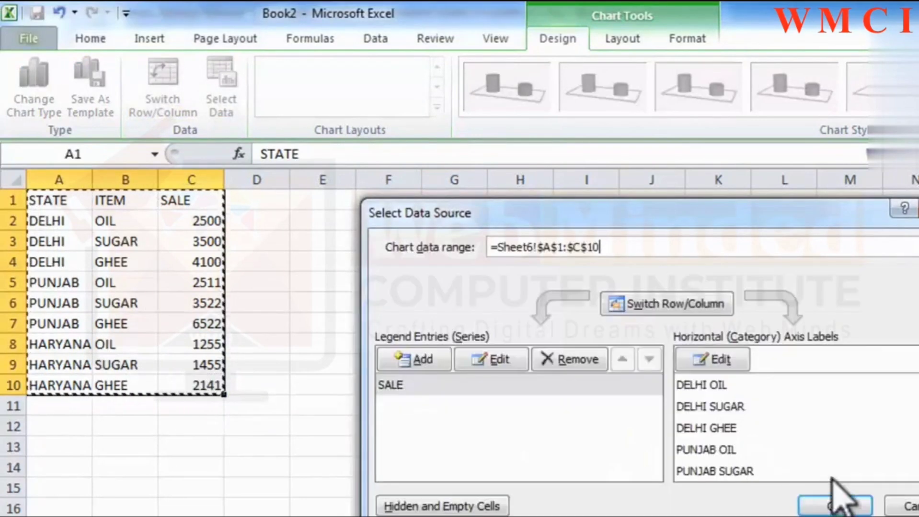
left_click(834, 507)
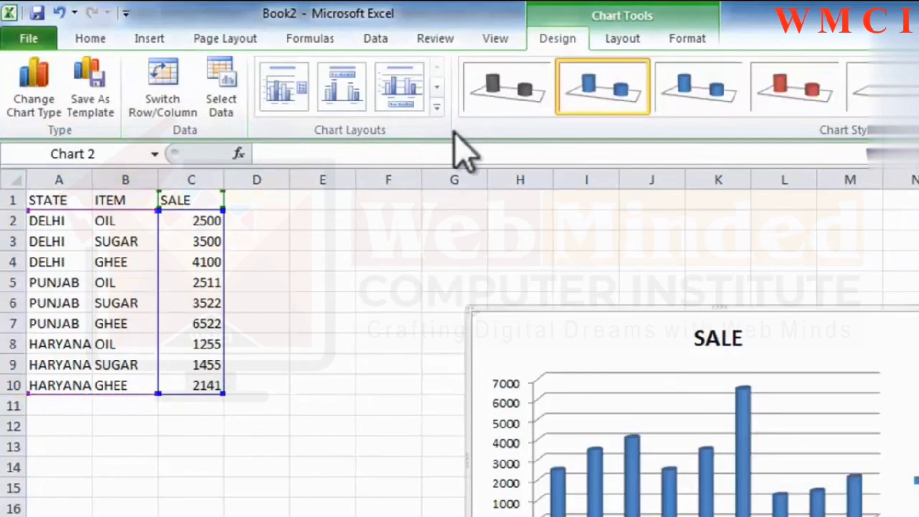
Try several chart layouts and styles, settling on the layout with a legend under the title and data labels, in the teal style.
left_click(341, 91)
left_click(420, 113)
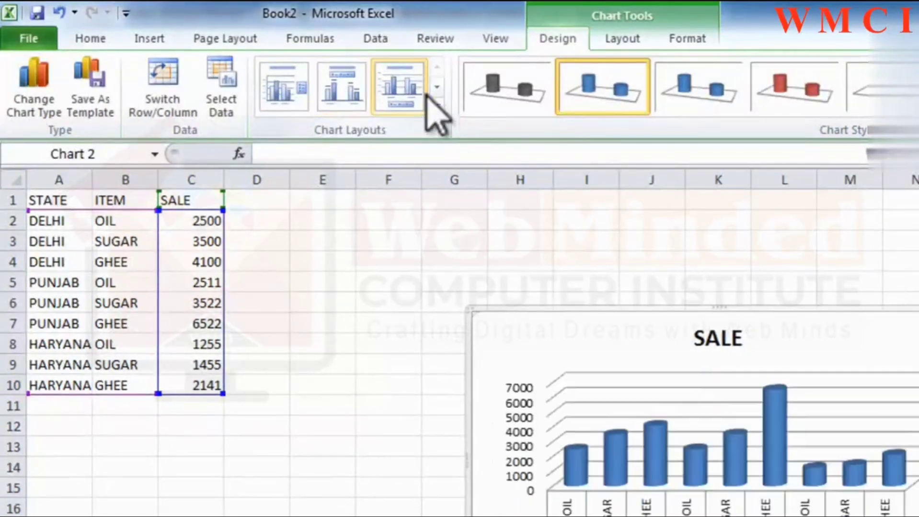
left_click(357, 96)
left_click(697, 91)
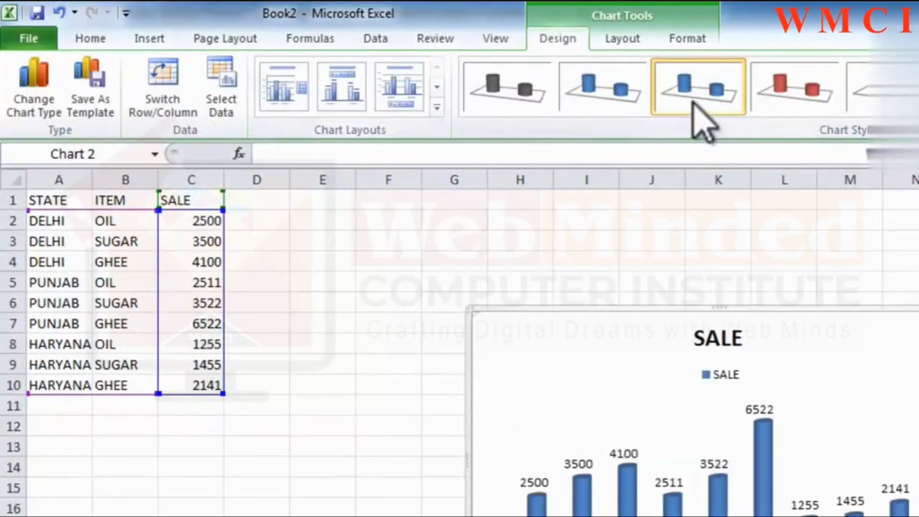
left_click(888, 89)
left_click(917, 89)
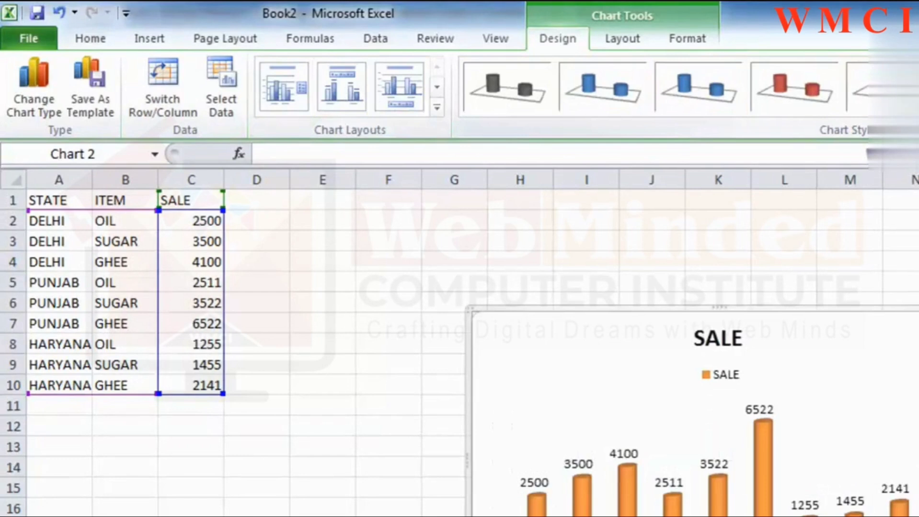
left_click(918, 88)
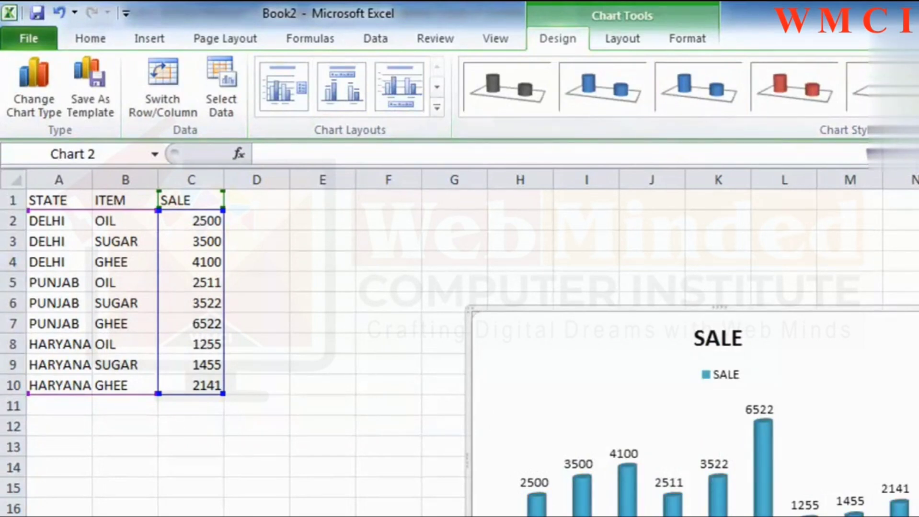
Move the chart to a new sheet named Chart1.
left_click(918, 88)
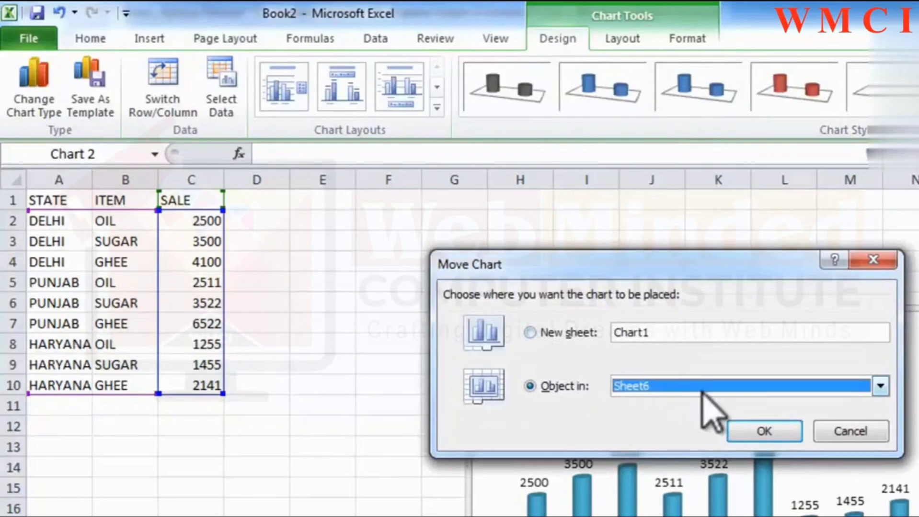
left_click(552, 331)
left_click(781, 434)
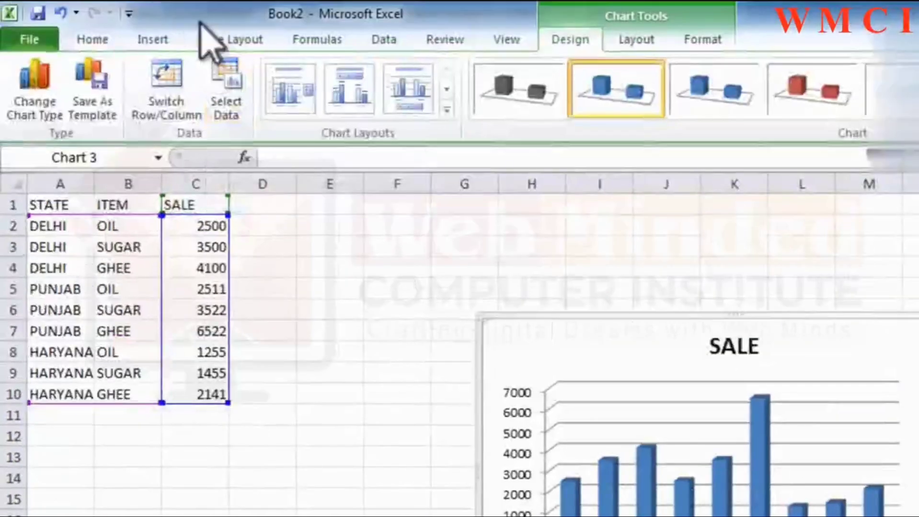
Review the chart title's formatting options, try the Centered Overlay position and return the title to Above Chart.
left_click(622, 40)
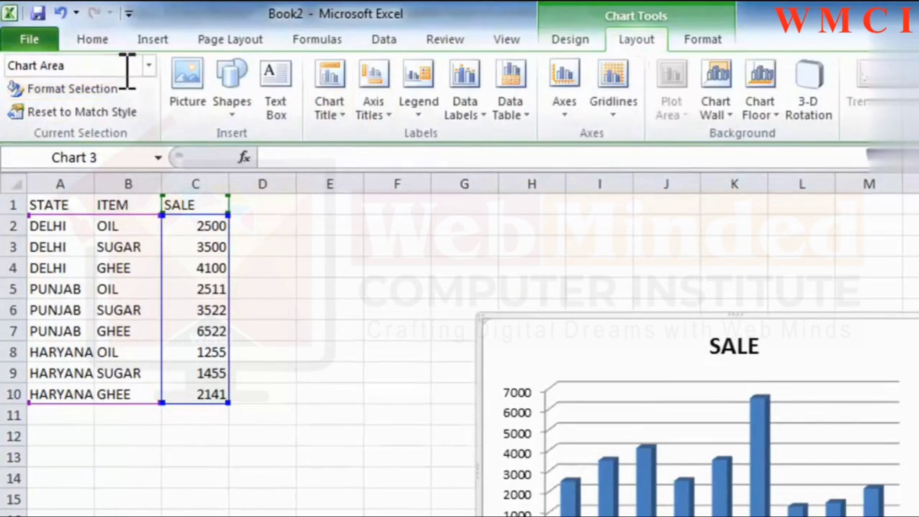
left_click(147, 64)
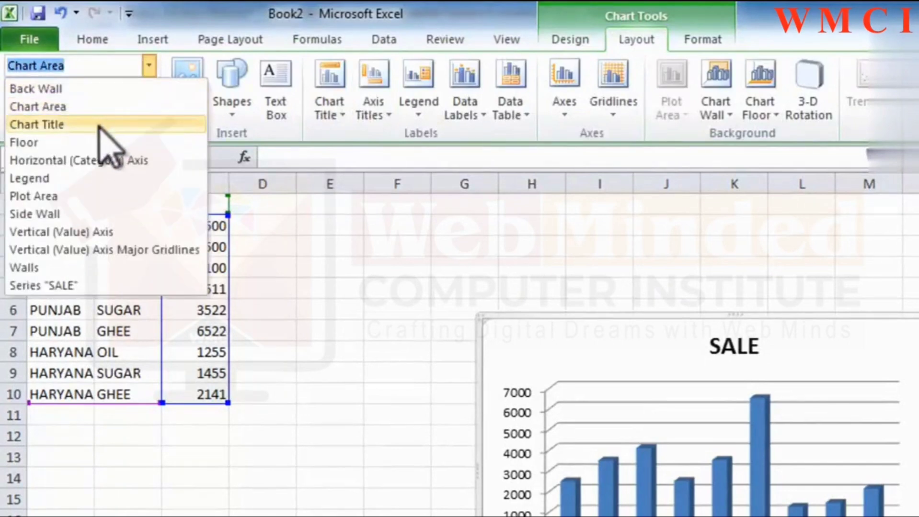
left_click(100, 122)
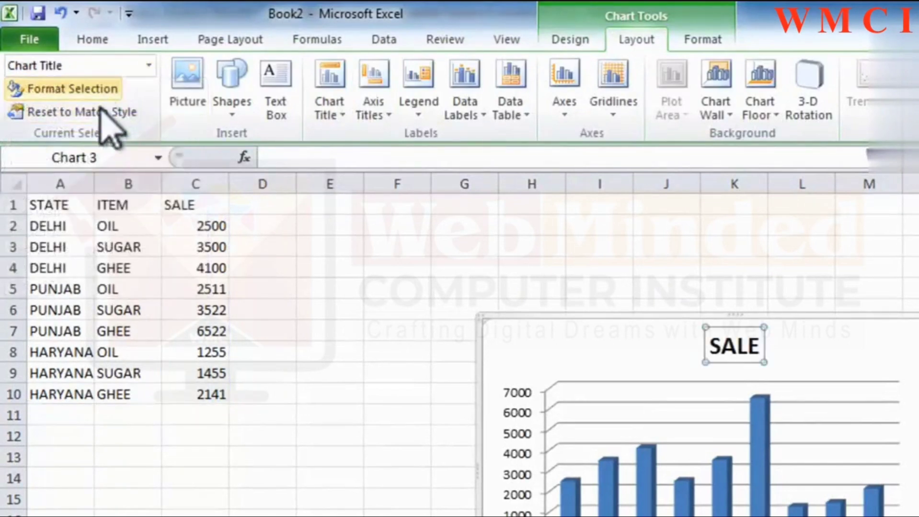
left_click(85, 92)
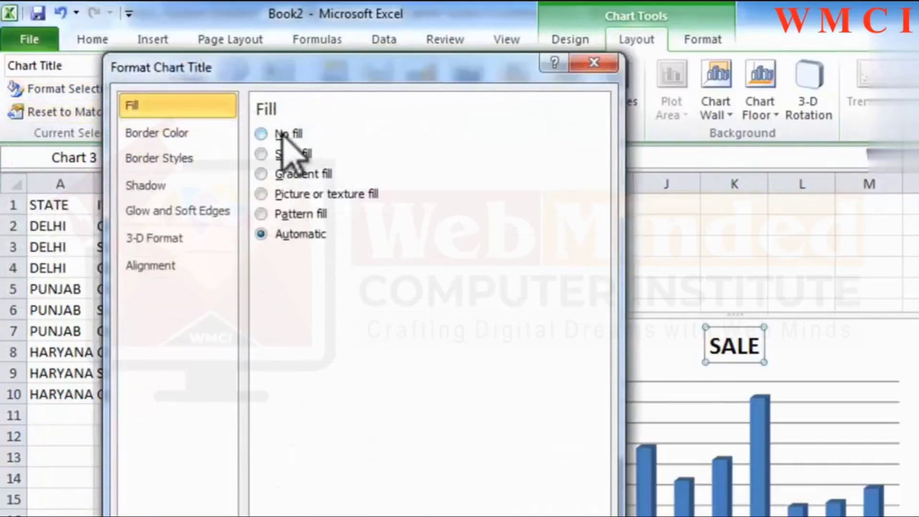
left_click(565, 516)
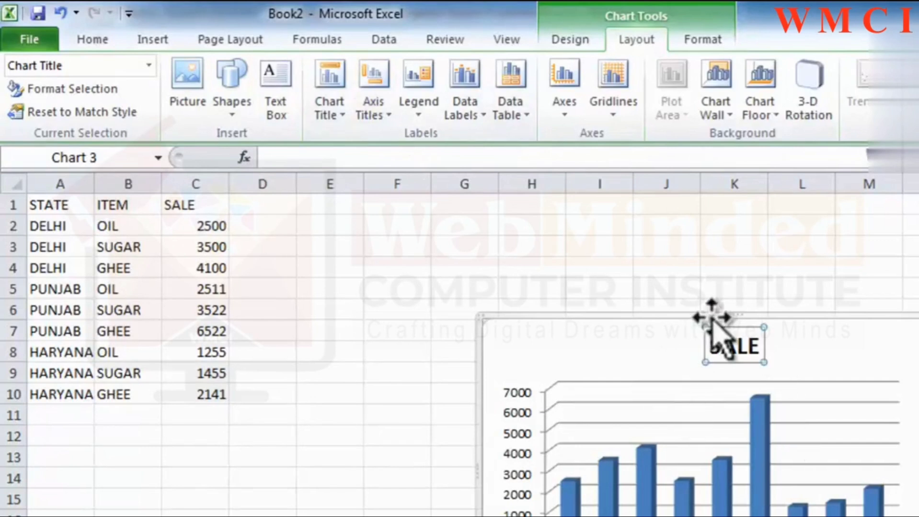
left_click(328, 79)
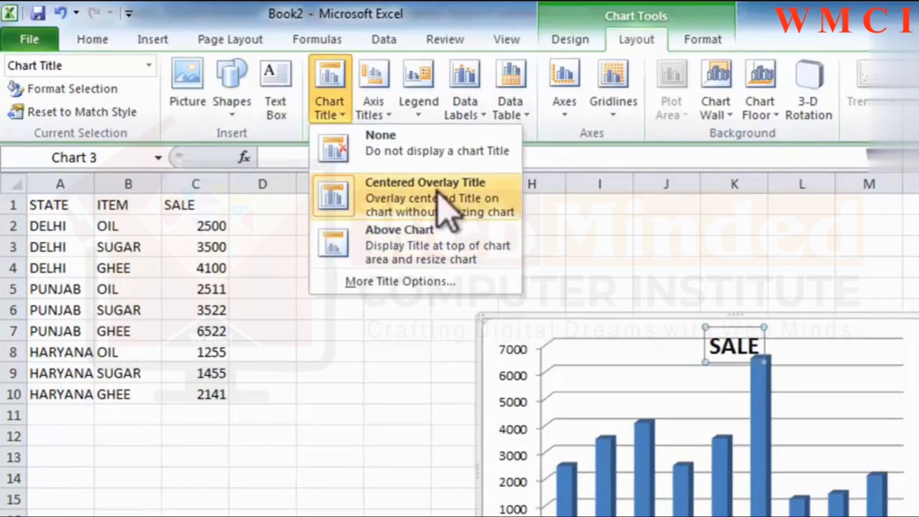
left_click(405, 235)
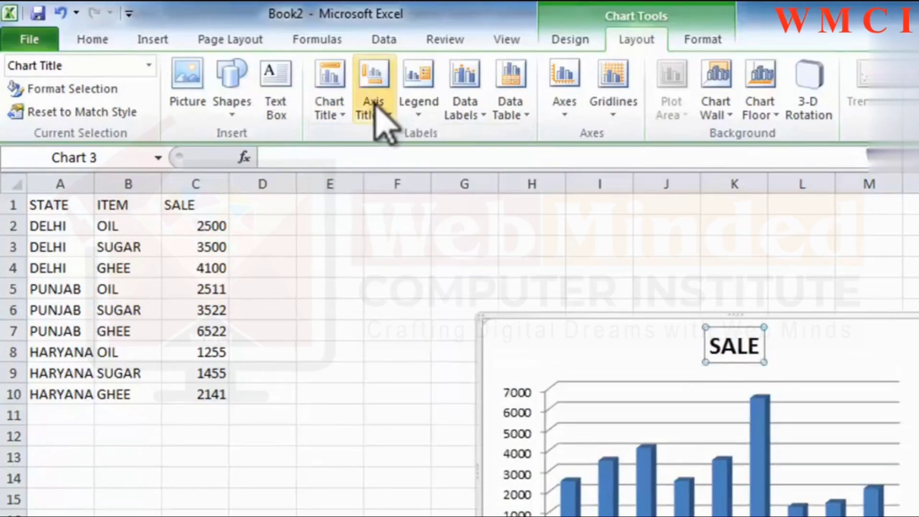
Add a primary horizontal axis title below the axis and remove it again.
left_click(374, 106)
mouse_move(403, 137)
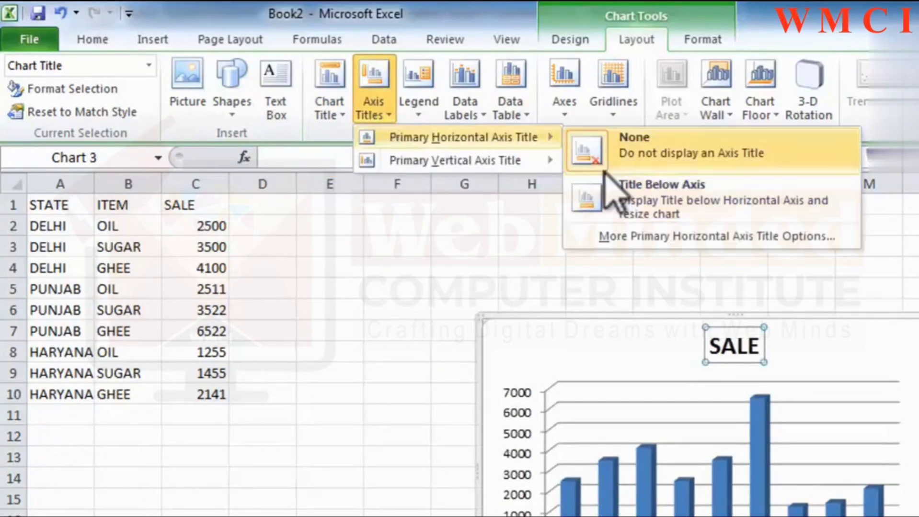
left_click(608, 201)
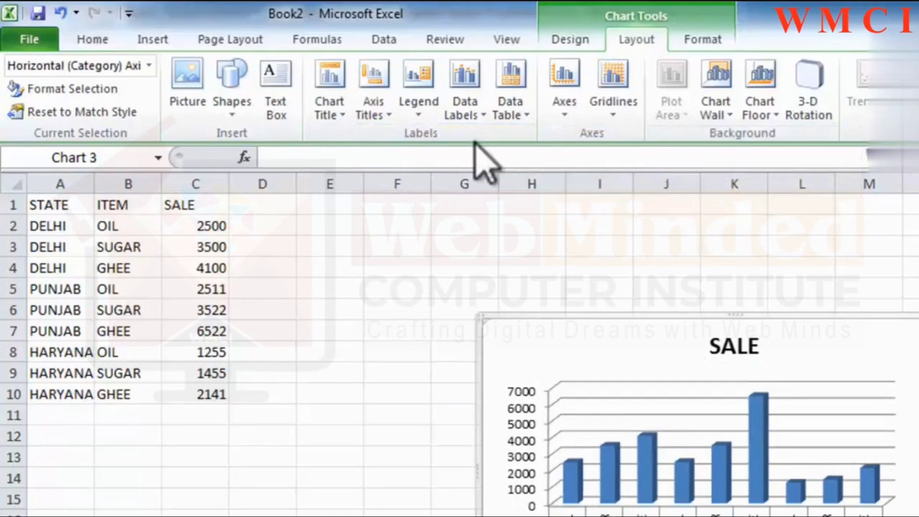
left_click(374, 113)
mouse_move(410, 138)
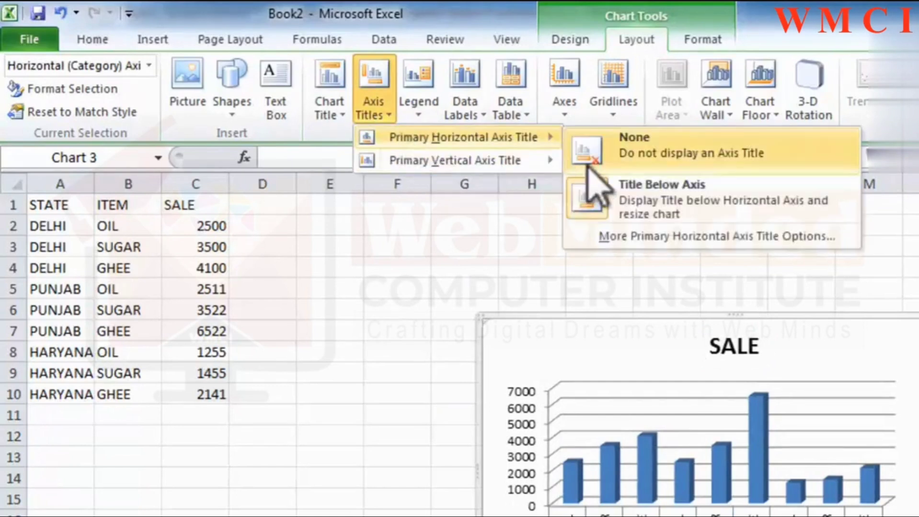
left_click(589, 153)
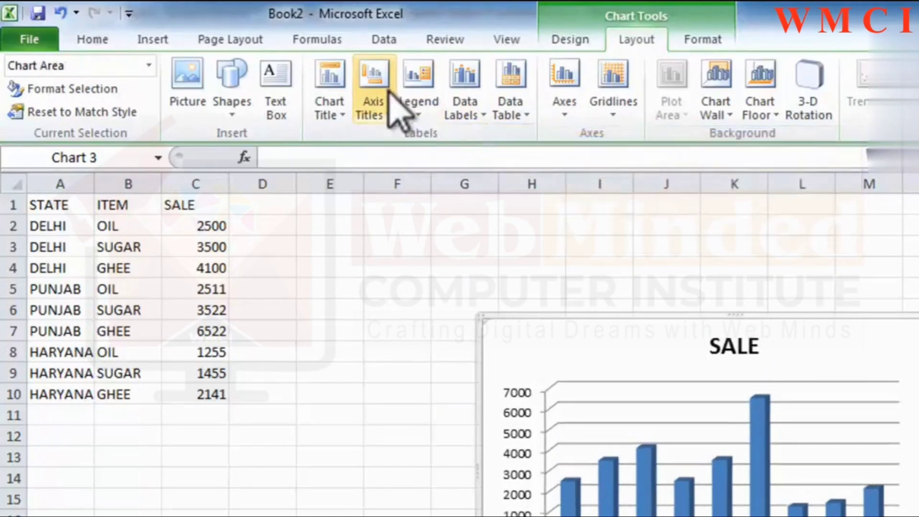
Try the legend at the top of the chart and place it at the chart's left side.
left_click(420, 111)
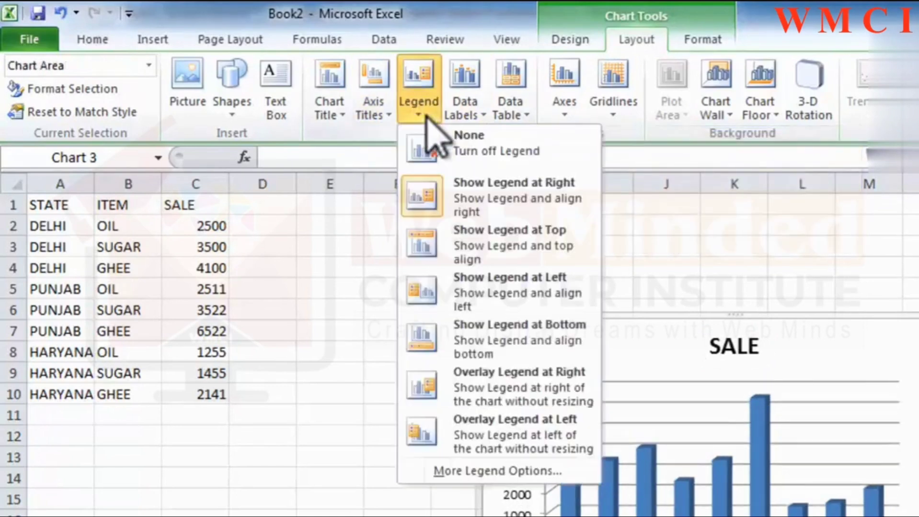
left_click(472, 232)
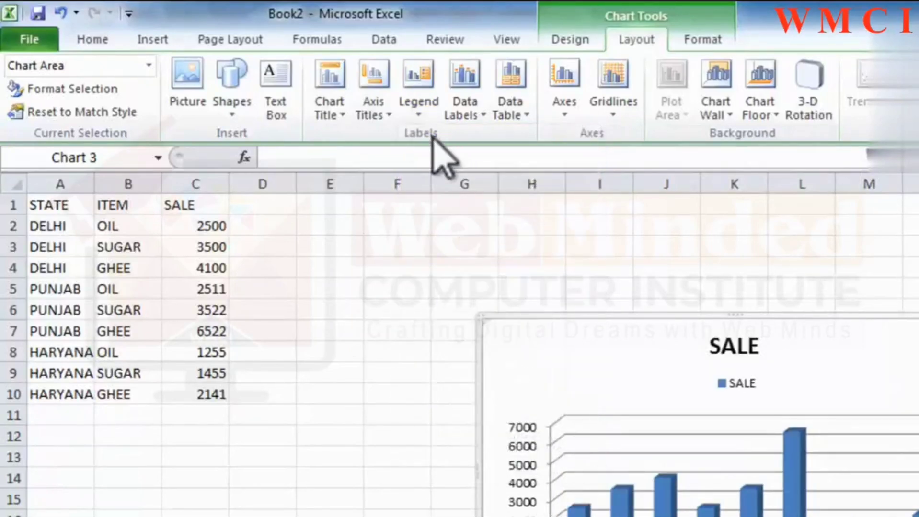
left_click(420, 115)
left_click(437, 280)
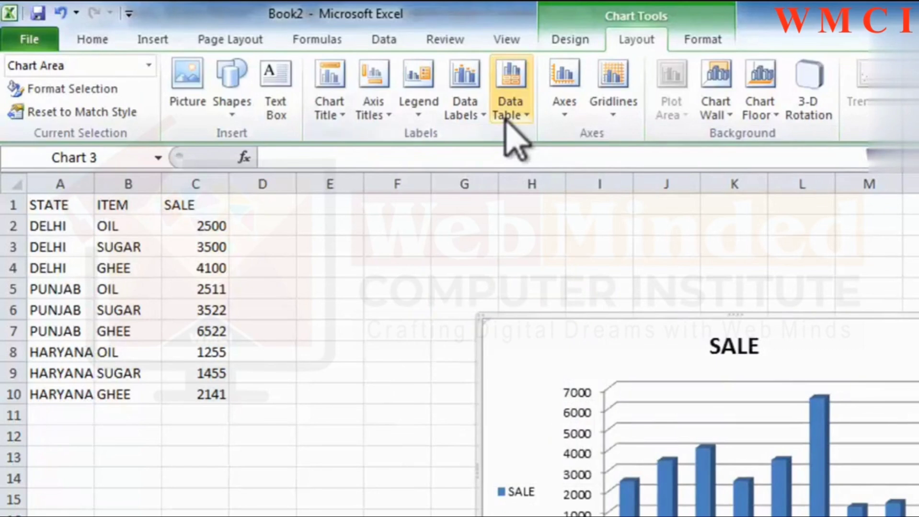
Show data labels on the chart's columns and turn them off again.
left_click(470, 112)
left_click(496, 193)
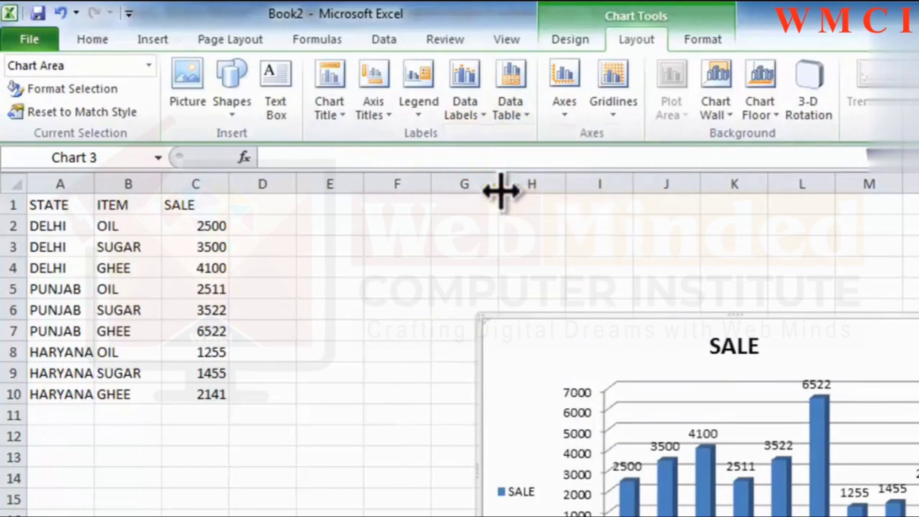
left_click(504, 120)
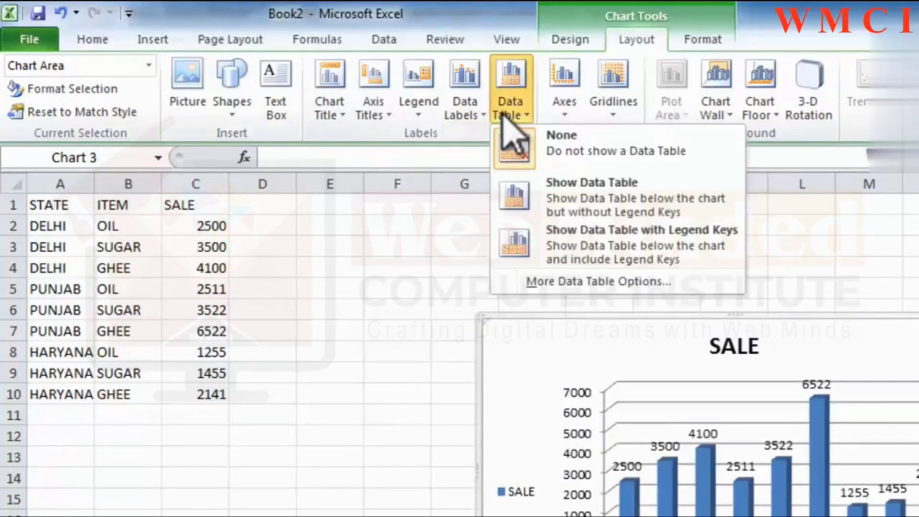
left_click(468, 118)
left_click(491, 153)
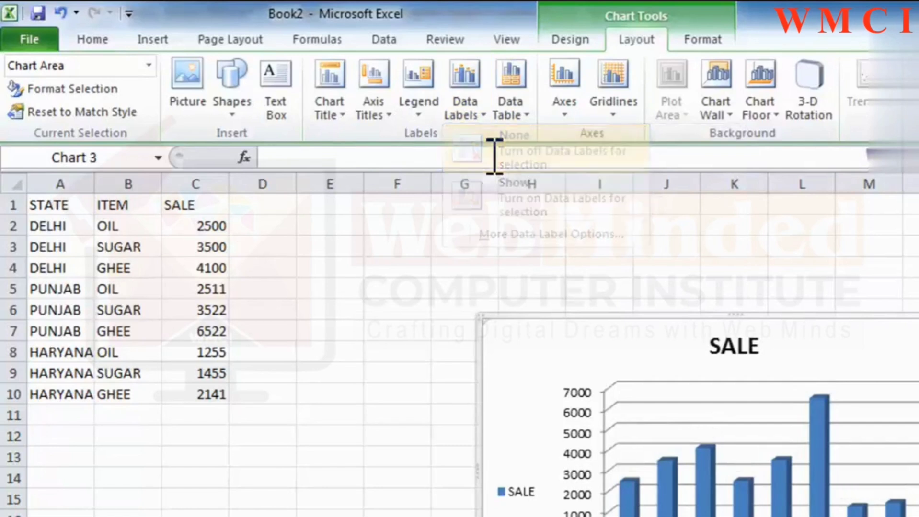
Show a data table without legend keys below the chart and set the primary horizontal axis to run right to left.
left_click(512, 117)
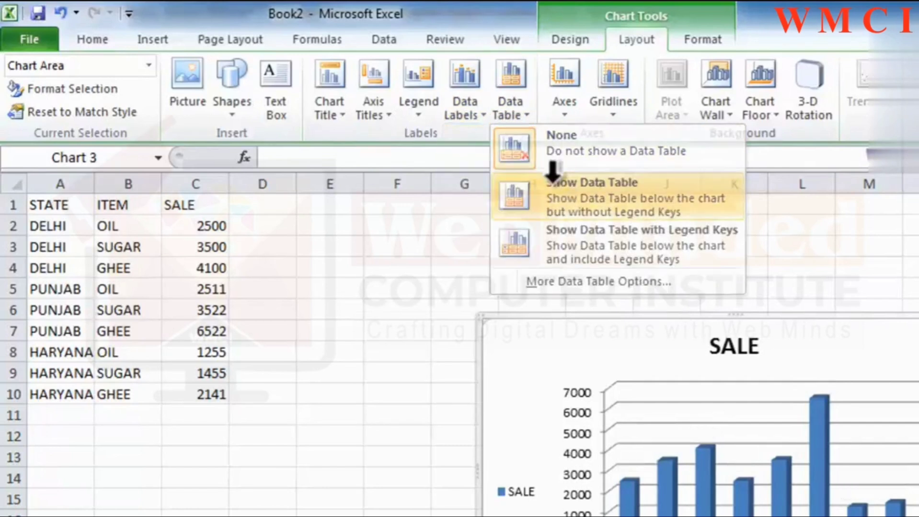
left_click(555, 194)
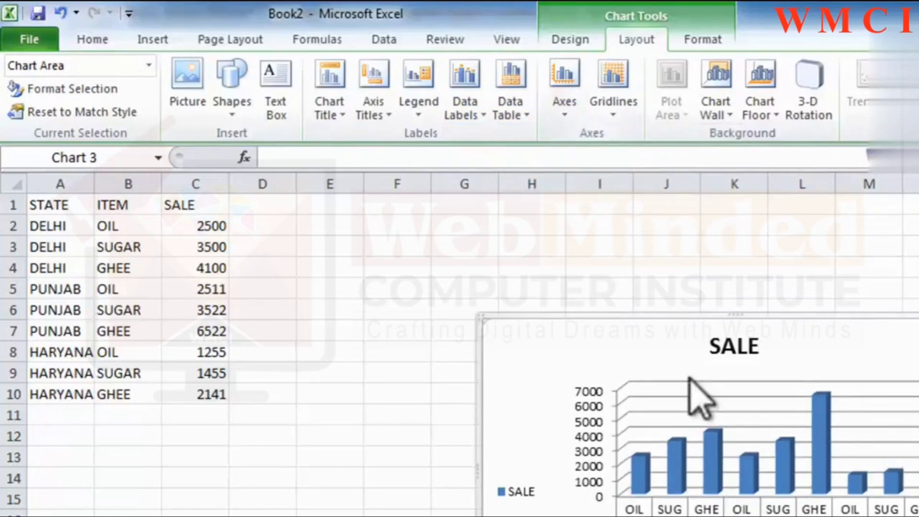
left_click(564, 84)
mouse_move(595, 139)
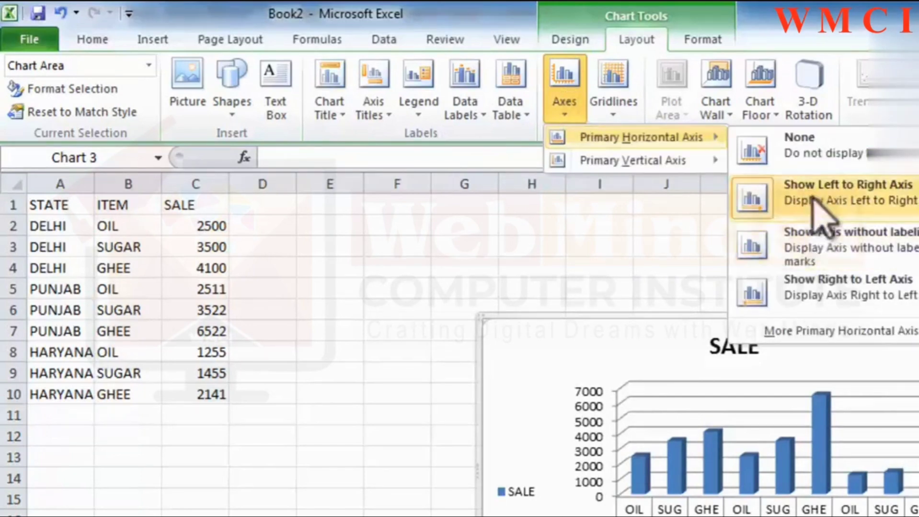
left_click(827, 297)
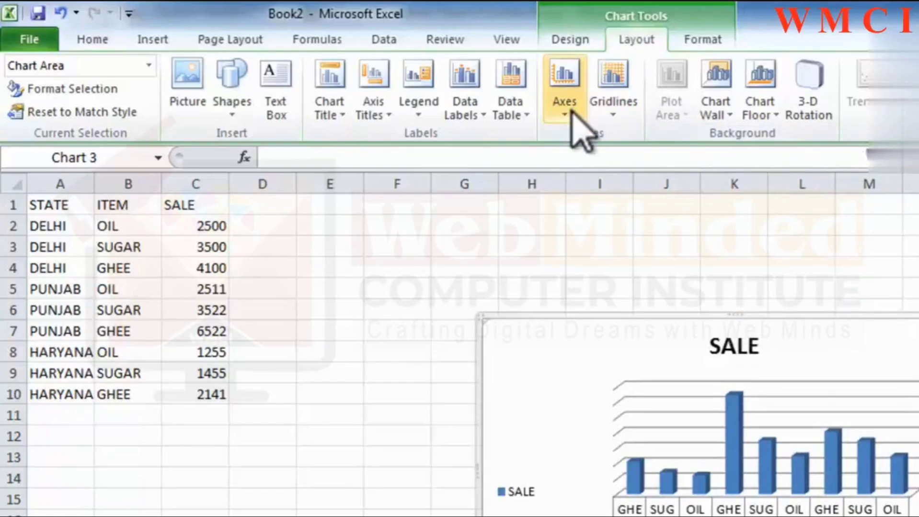
Show major gridlines for the chart's primary vertical gridlines.
left_click(608, 112)
mouse_move(652, 163)
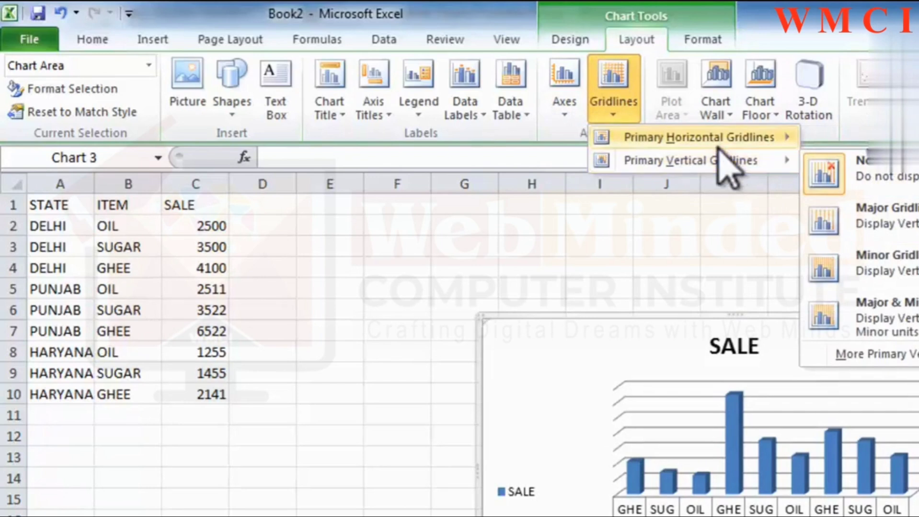
mouse_move(717, 148)
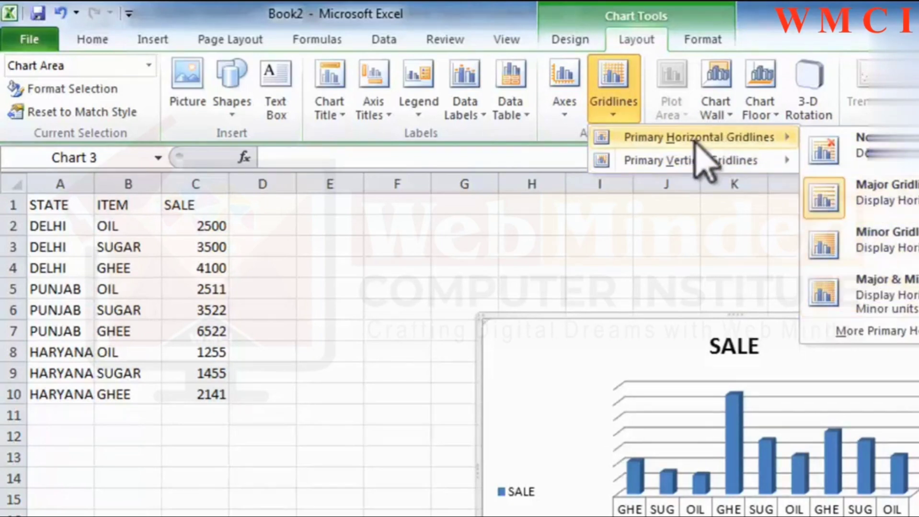
mouse_move(684, 165)
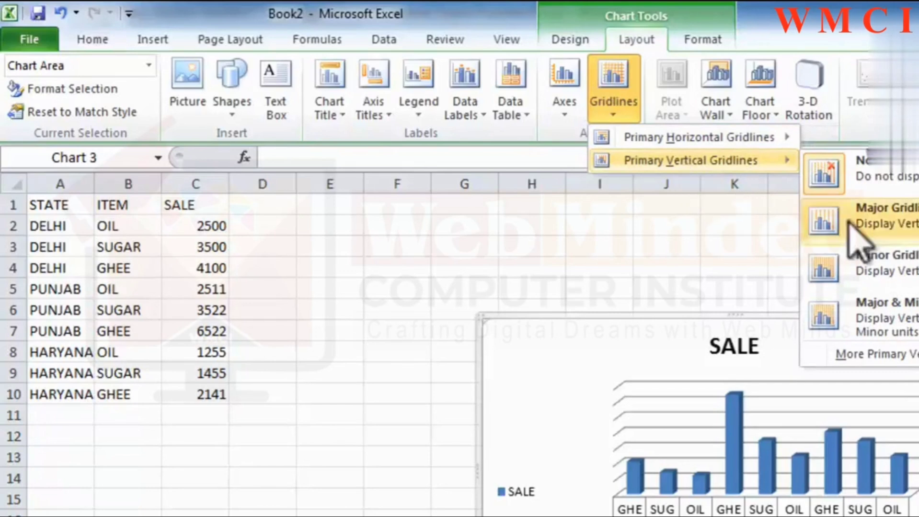
left_click(884, 229)
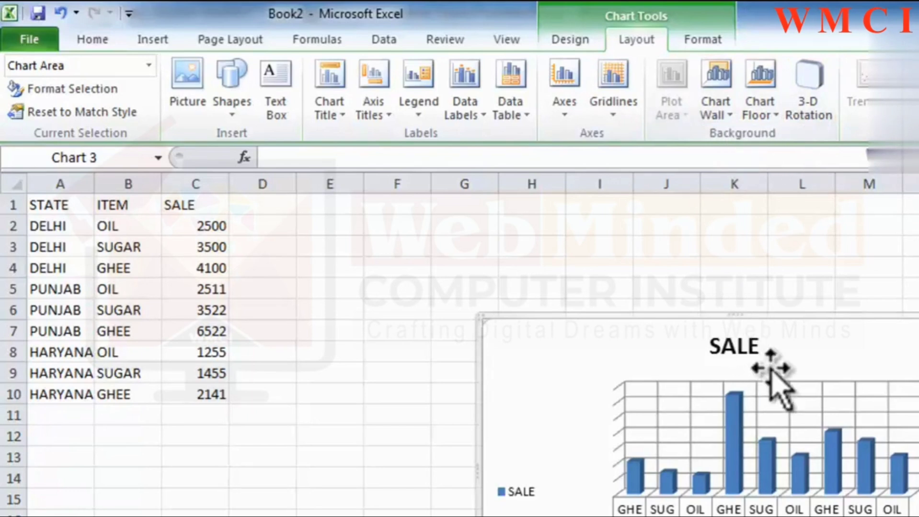
Try a solid blue fill on the chart walls and clear the wall fill again.
left_click(730, 116)
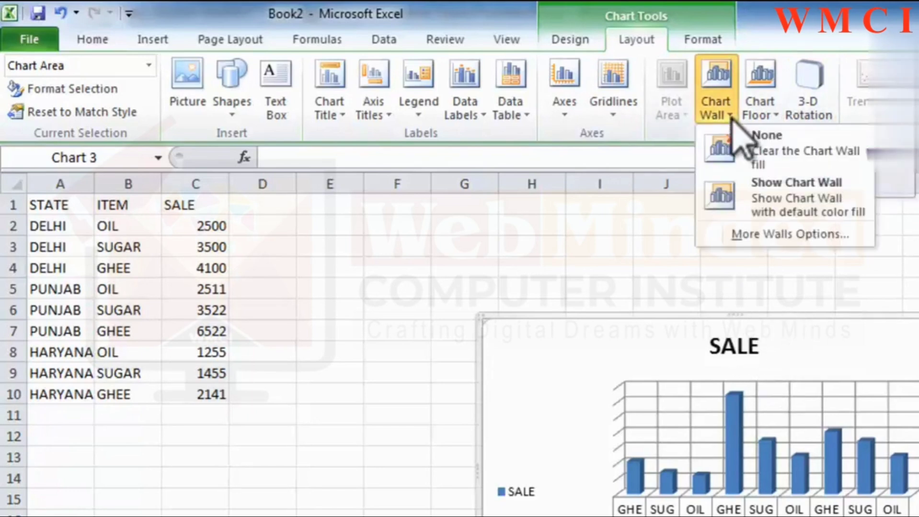
left_click(759, 233)
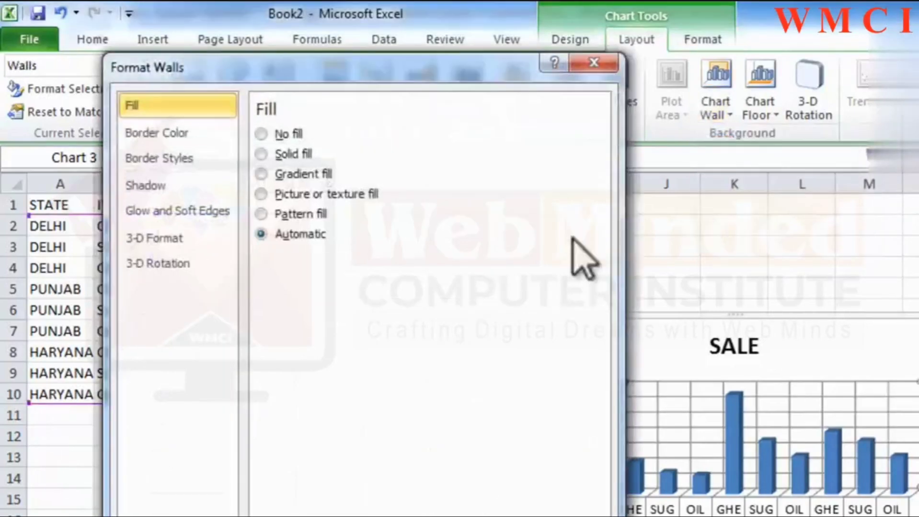
left_click(276, 153)
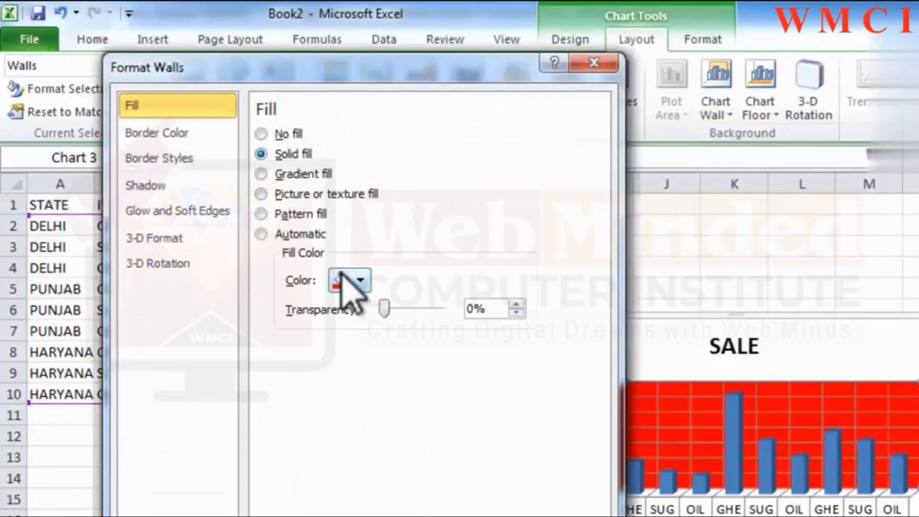
left_click(360, 282)
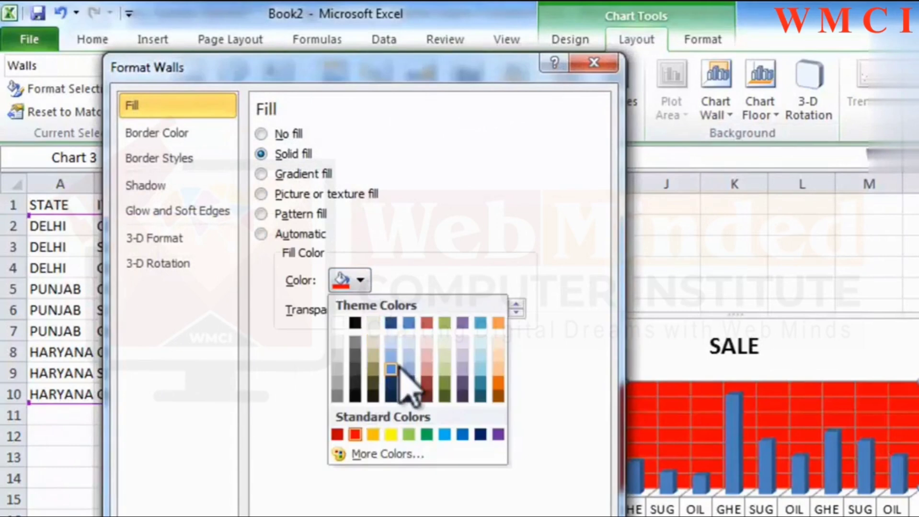
left_click(421, 408)
key("Escape")
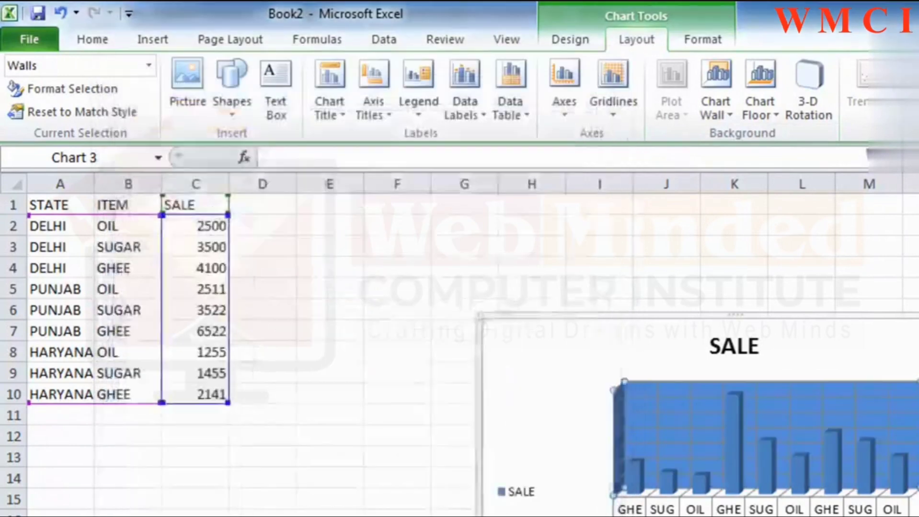
left_click(729, 116)
left_click(740, 139)
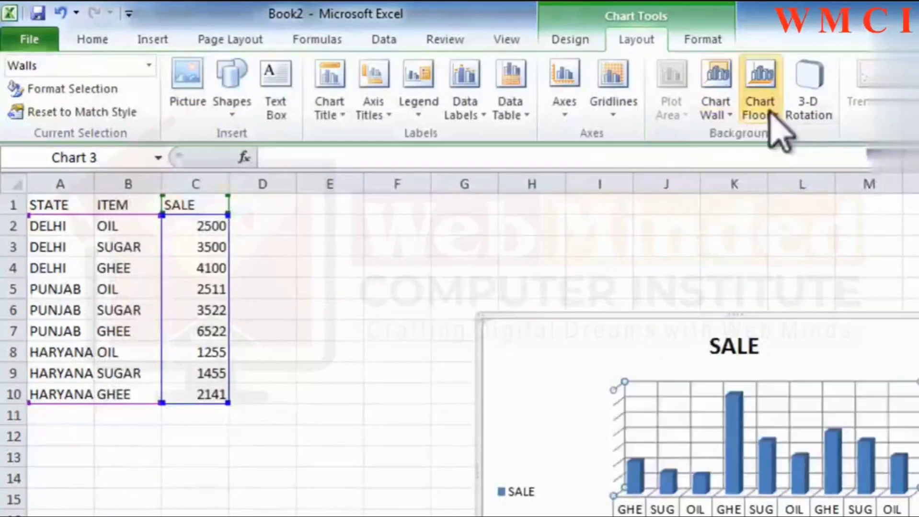
Try a solid dark red fill on the chart floor and restore the floor's default color fill.
left_click(762, 113)
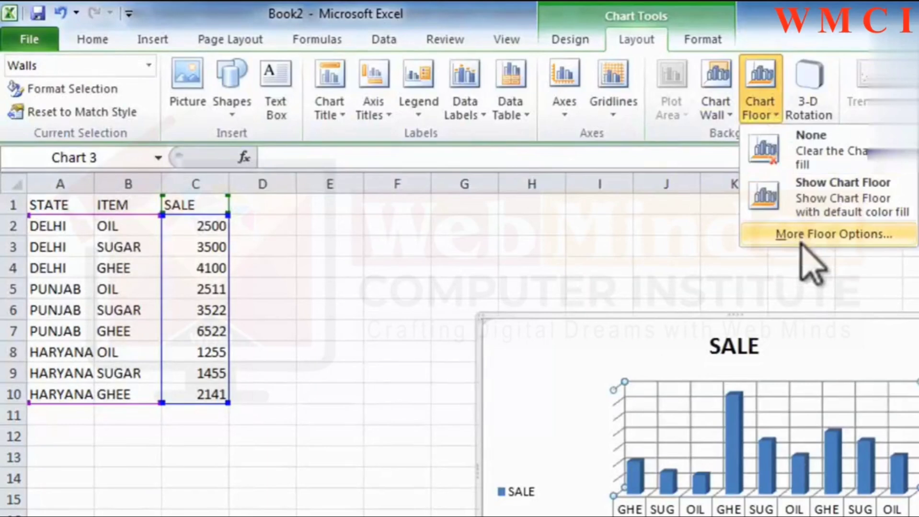
left_click(814, 235)
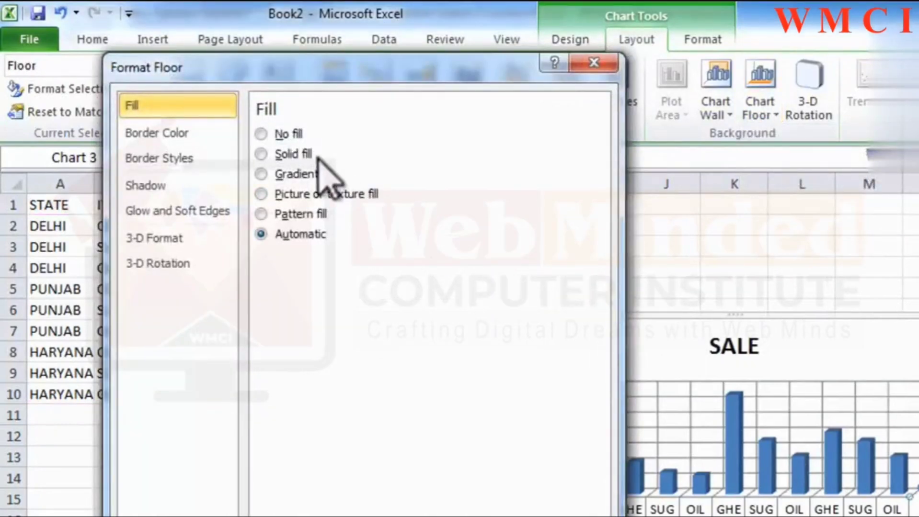
left_click(277, 153)
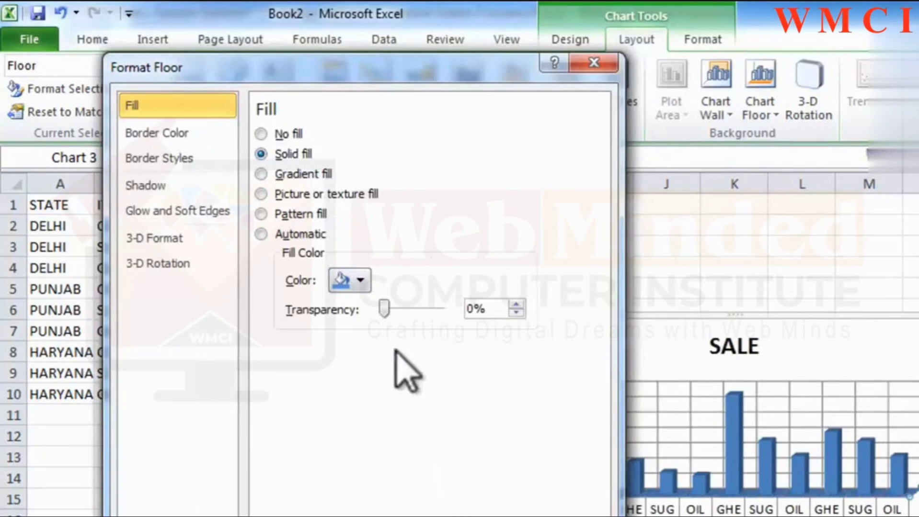
left_click(360, 281)
left_click(427, 390)
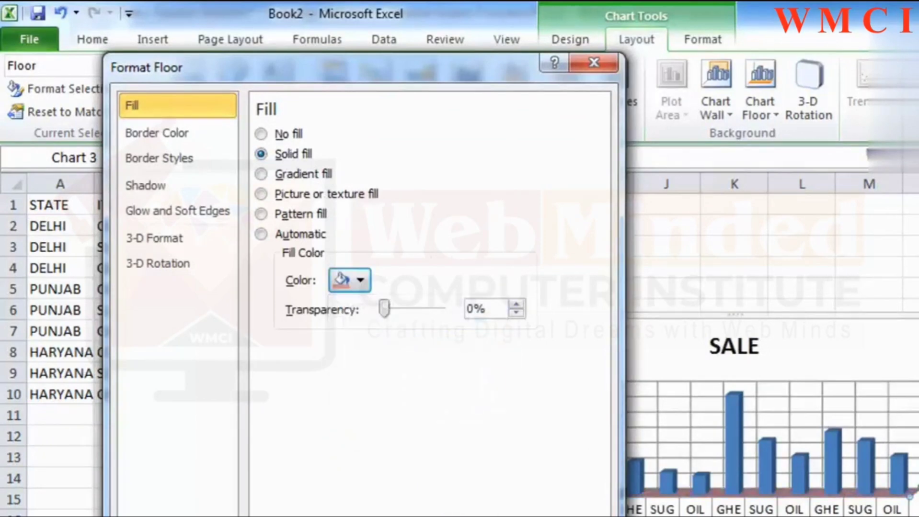
left_click(584, 516)
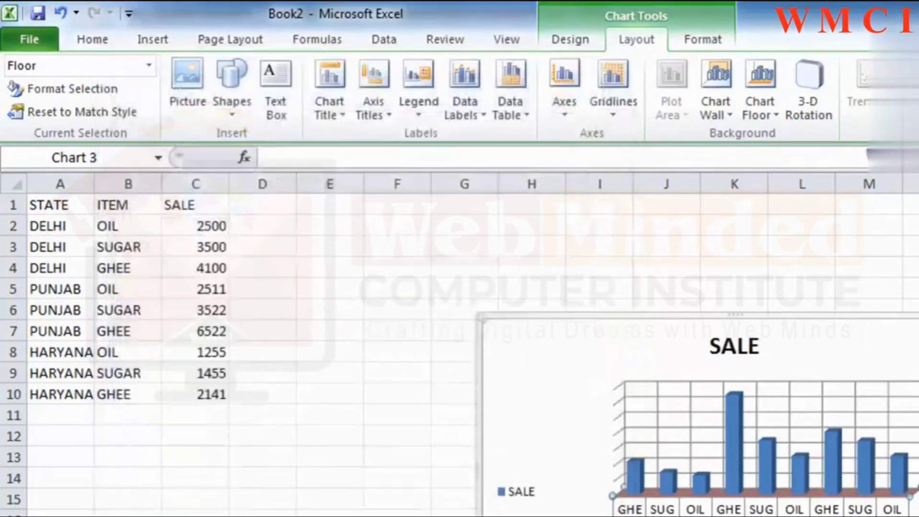
left_click(766, 113)
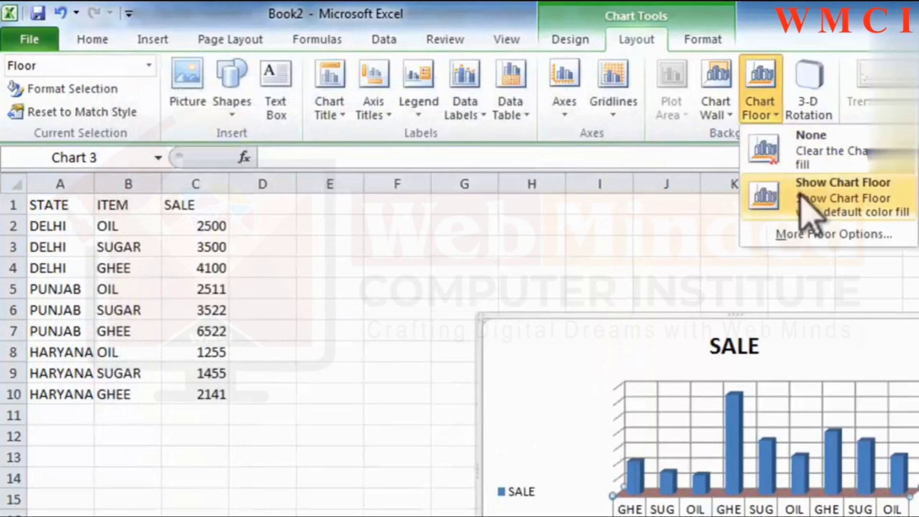
left_click(805, 204)
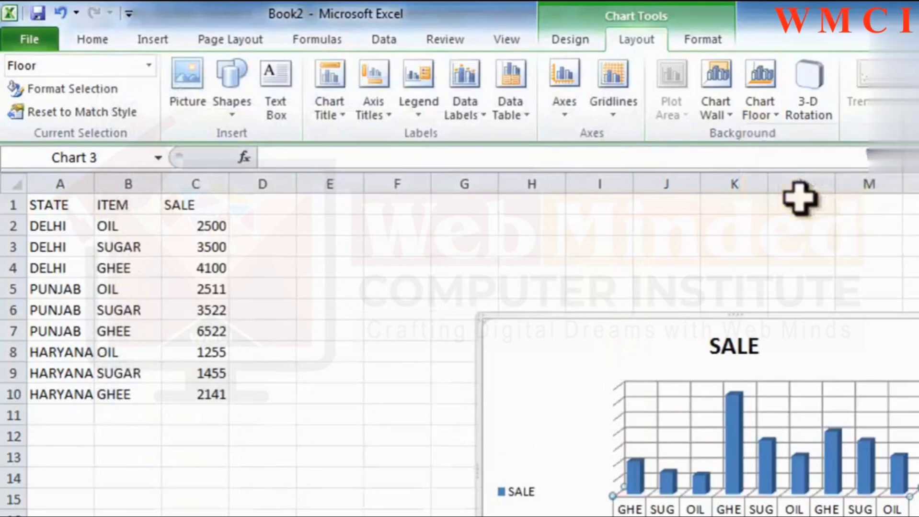
Set the chart's 3-D rotation to 90° for X and 80° for Y.
left_click(818, 111)
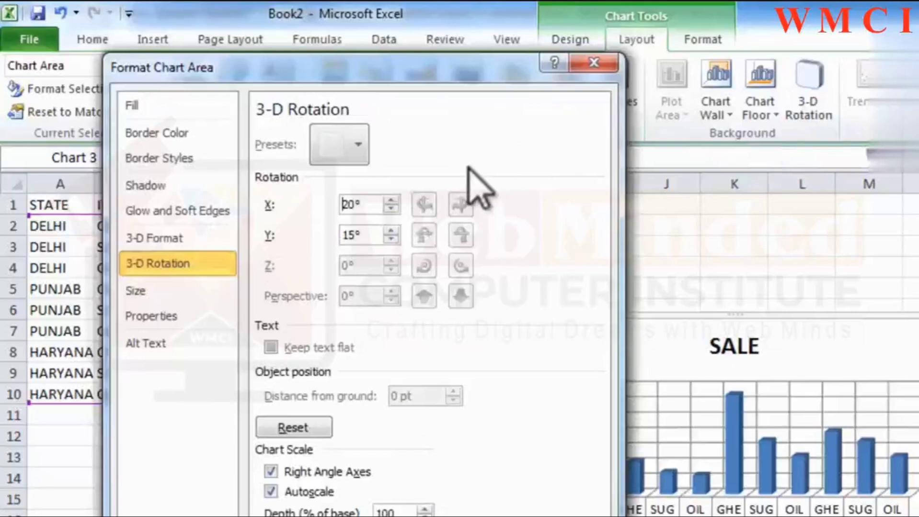
left_click(396, 201)
left_click(395, 201)
left_click(395, 201)
left_click(396, 201)
left_click(396, 201)
left_click(396, 201)
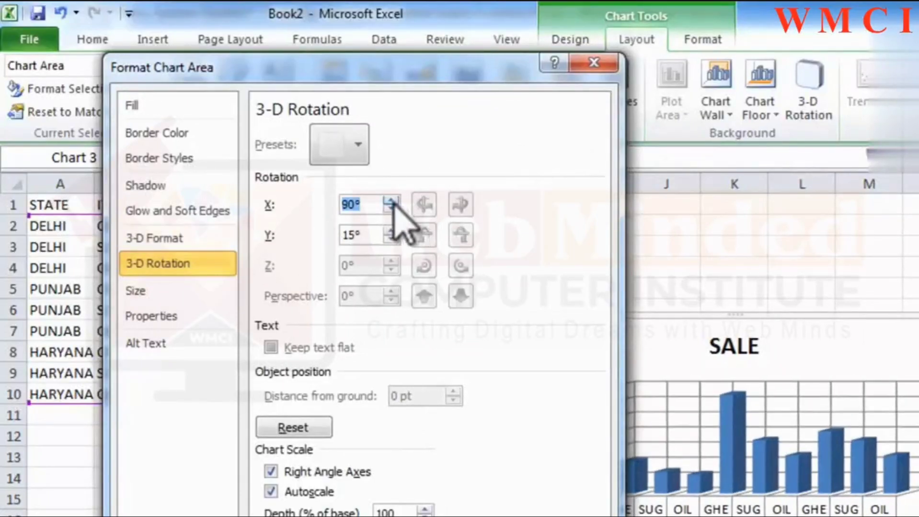
left_click(391, 231)
left_click(391, 231)
left_click(391, 231)
left_click(391, 231)
left_click(391, 231)
left_click(391, 231)
left_click(391, 231)
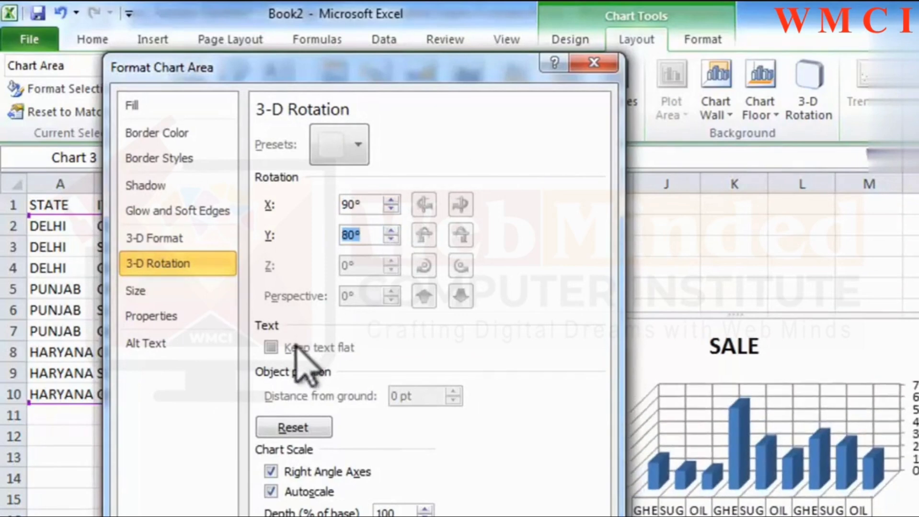
key("Escape")
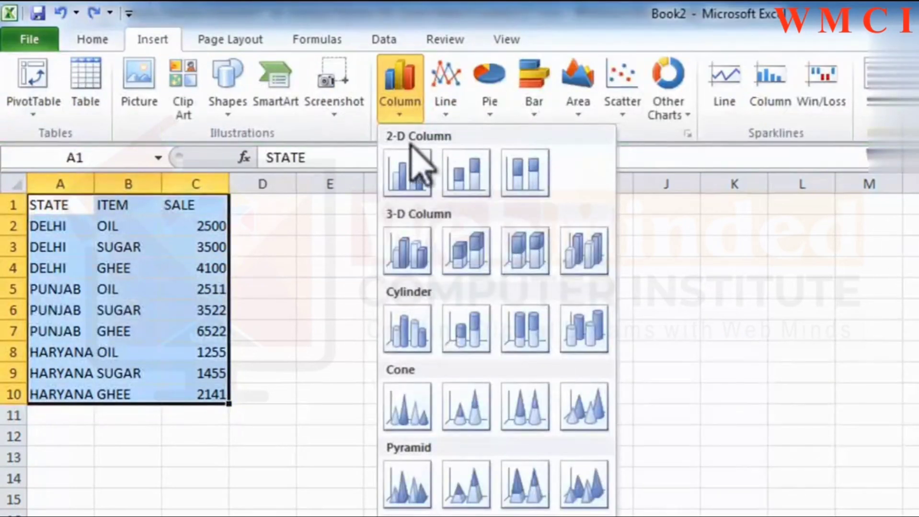
Insert a 2-D clustered column chart from the selected sales data and add an exponential trendline to it.
left_click(407, 174)
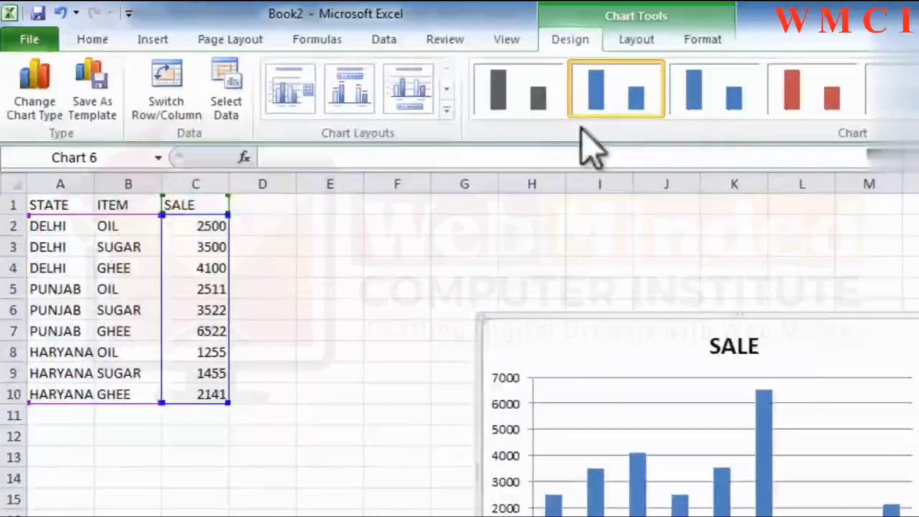
left_click(628, 43)
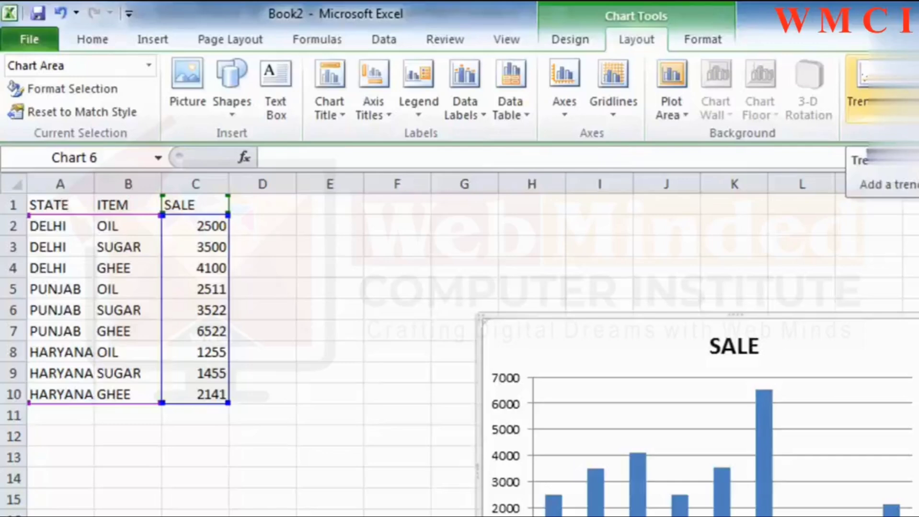
left_click(872, 88)
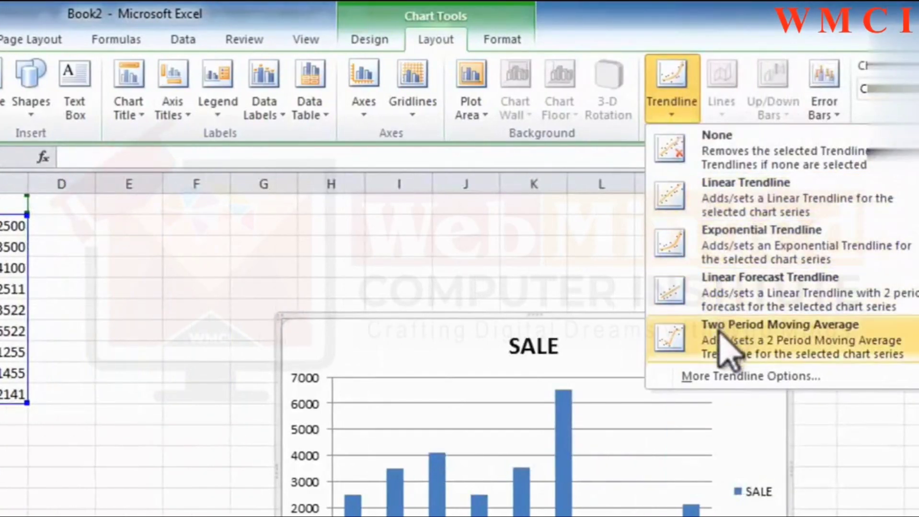
left_click(735, 259)
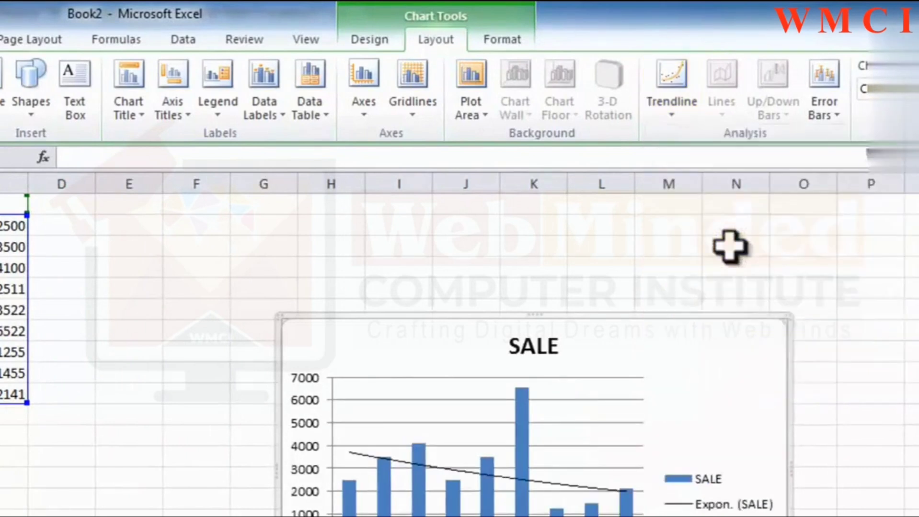
Add error bars using standard error to the SALE columns and name the chart mychart.
left_click(832, 115)
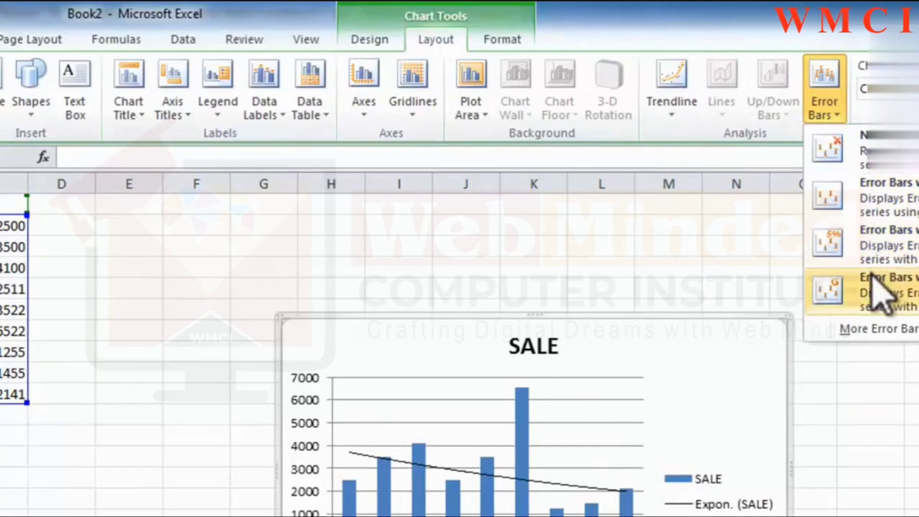
left_click(879, 237)
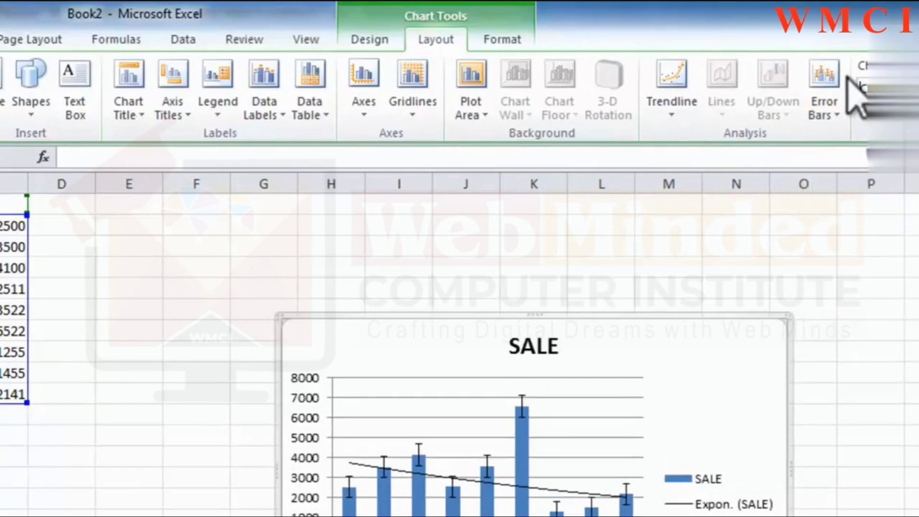
left_click(887, 89)
type("m")
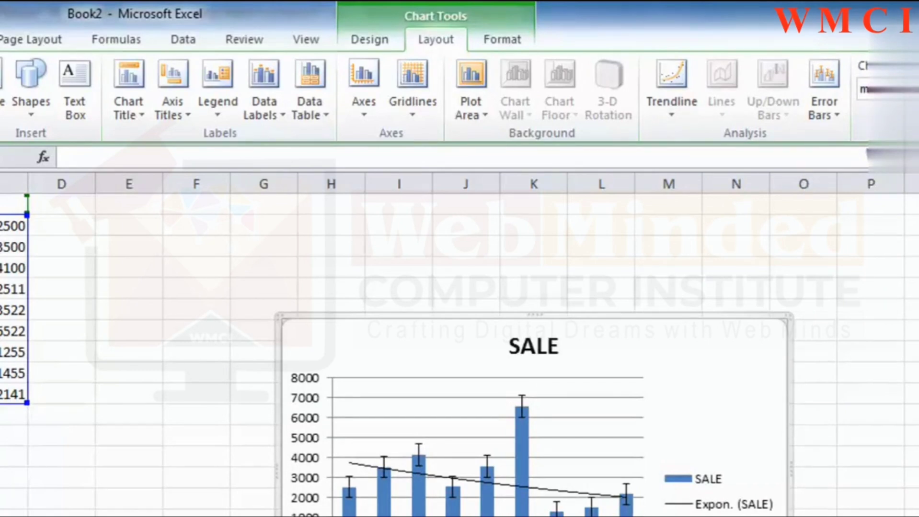
left_click(911, 288)
left_click(756, 348)
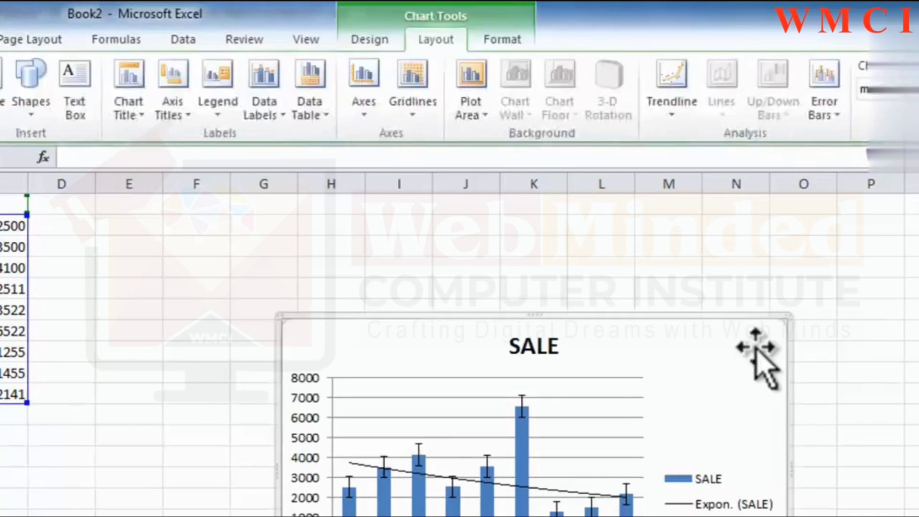
Apply the purple shape style from the fifth row of the styles gallery to the chart area.
left_click(498, 39)
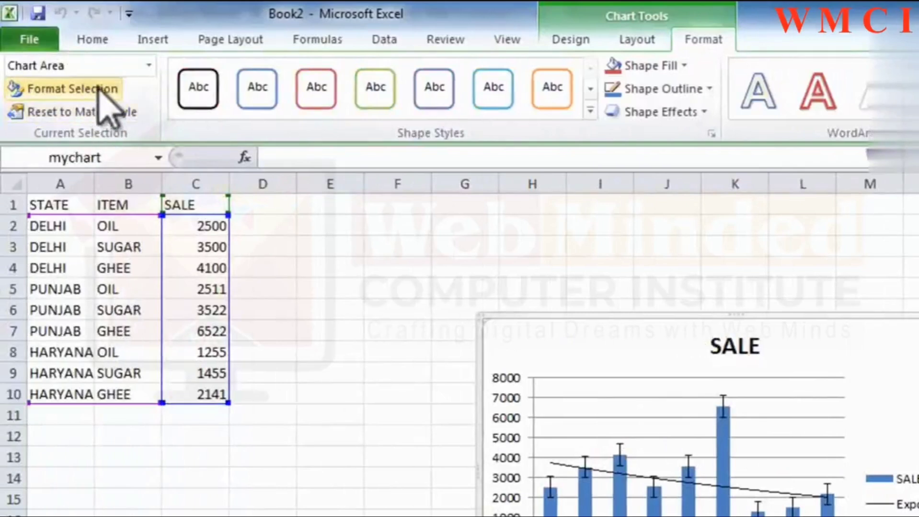
left_click(590, 111)
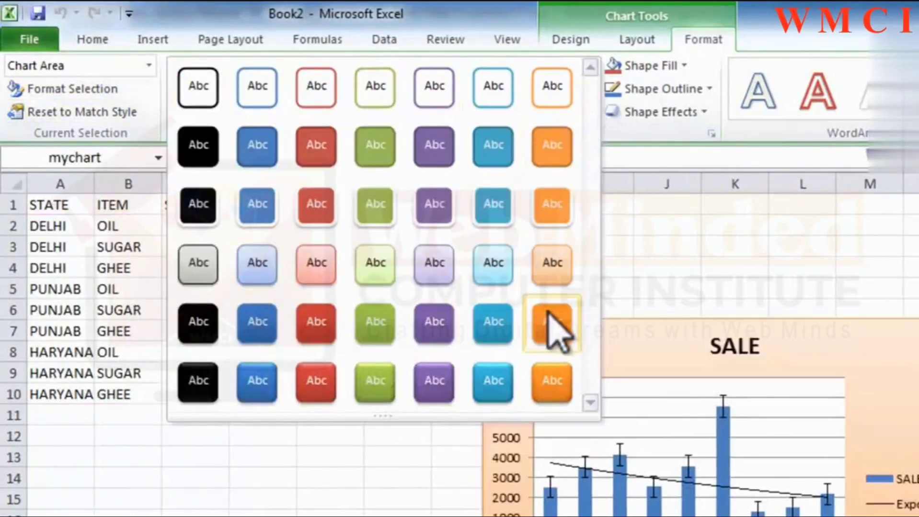
left_click(451, 324)
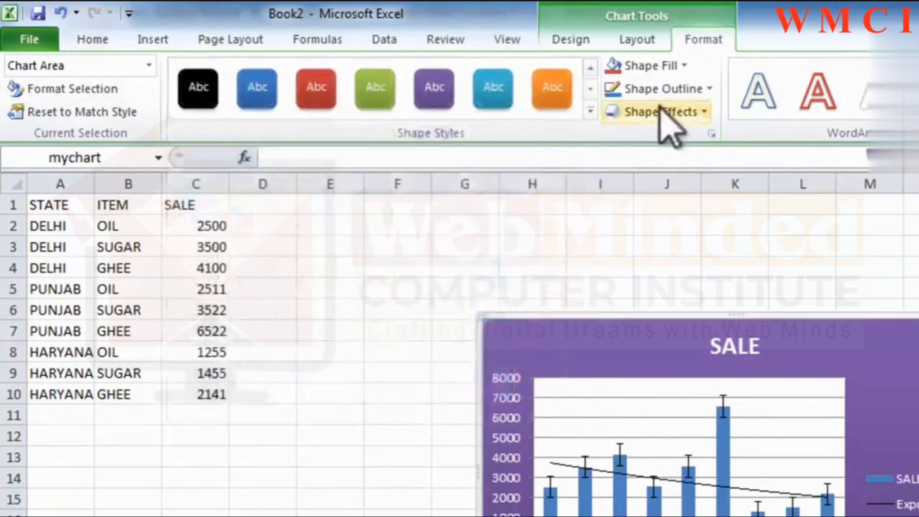
Fill the chart area with light blue and change its outline color.
left_click(686, 65)
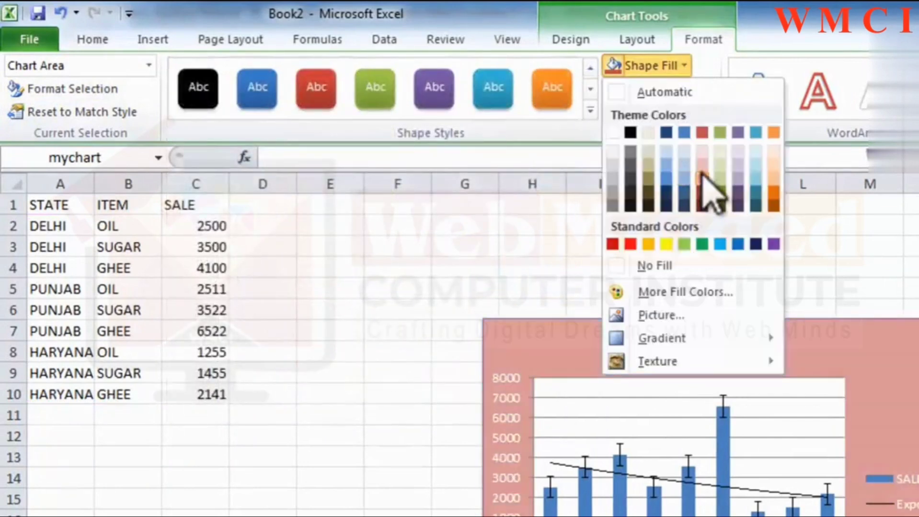
left_click(689, 94)
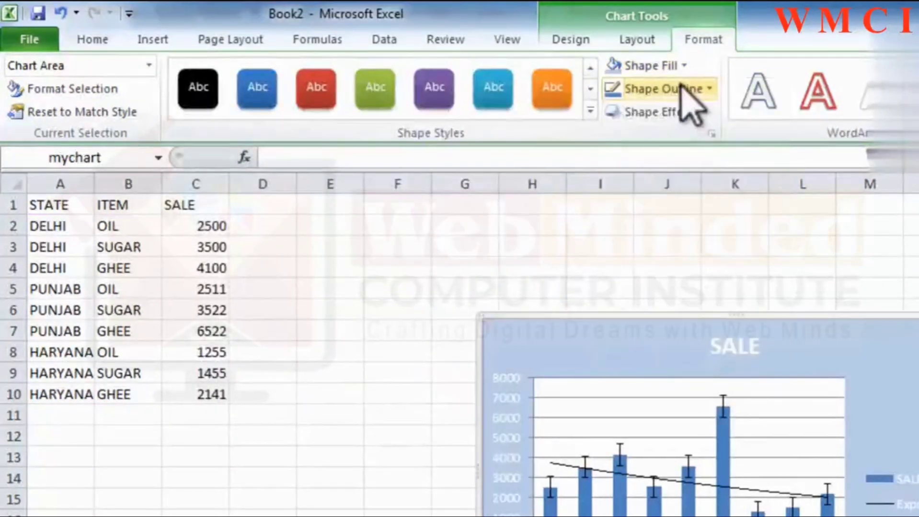
left_click(688, 90)
left_click(690, 116)
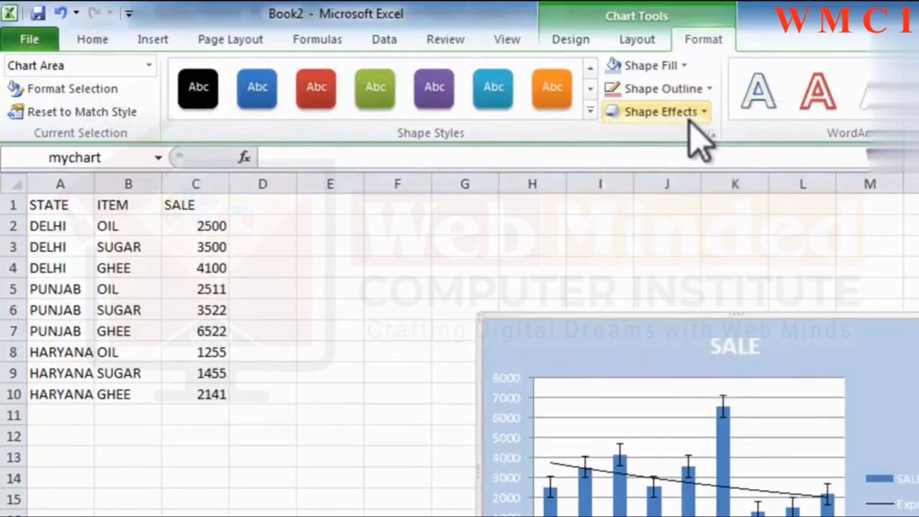
left_click(690, 115)
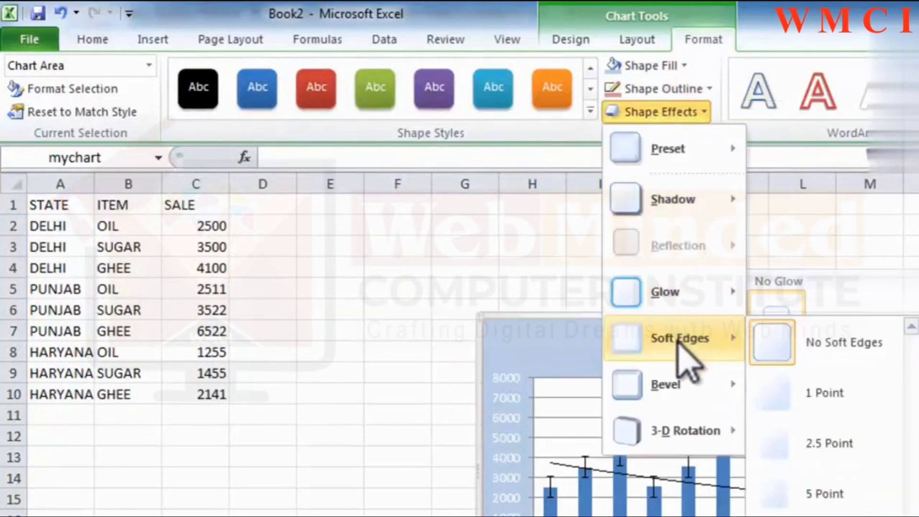
mouse_move(704, 393)
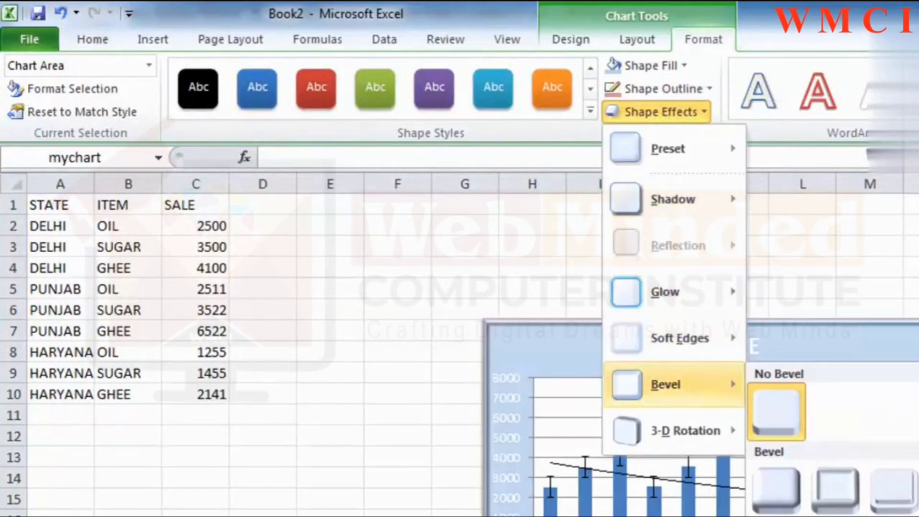
mouse_move(733, 445)
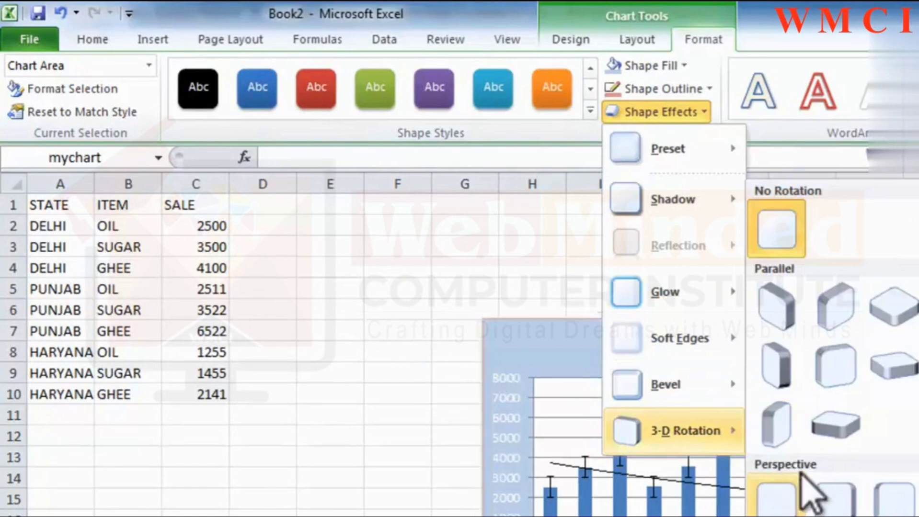
left_click(776, 371)
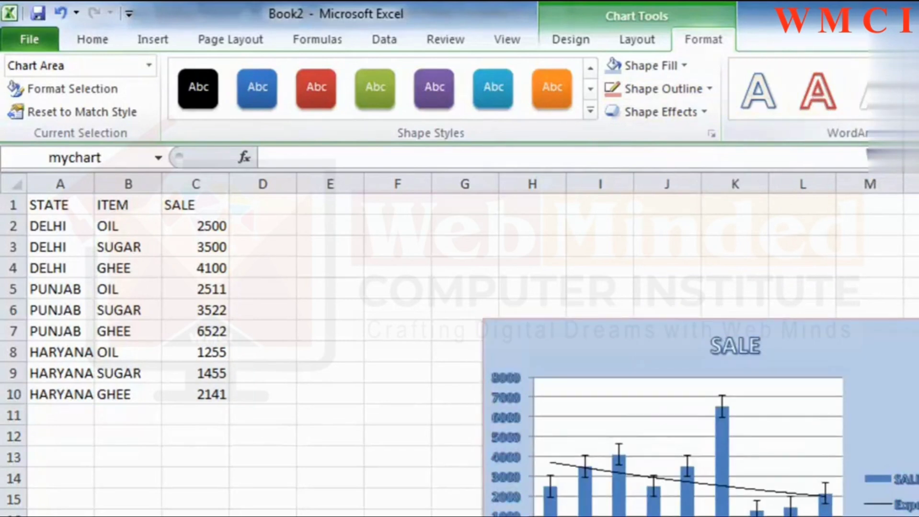
Apply a blue WordArt style to all text in the chart and give it a red glow effect.
left_click(913, 110)
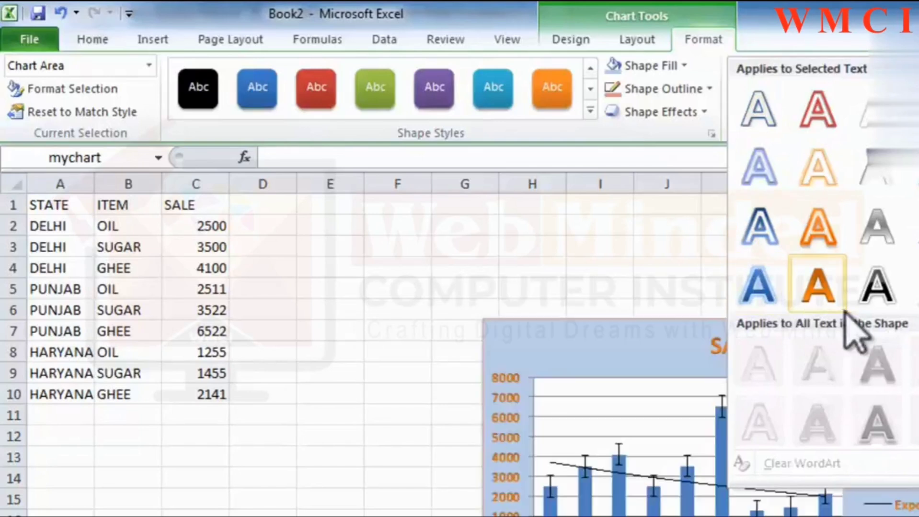
left_click(875, 117)
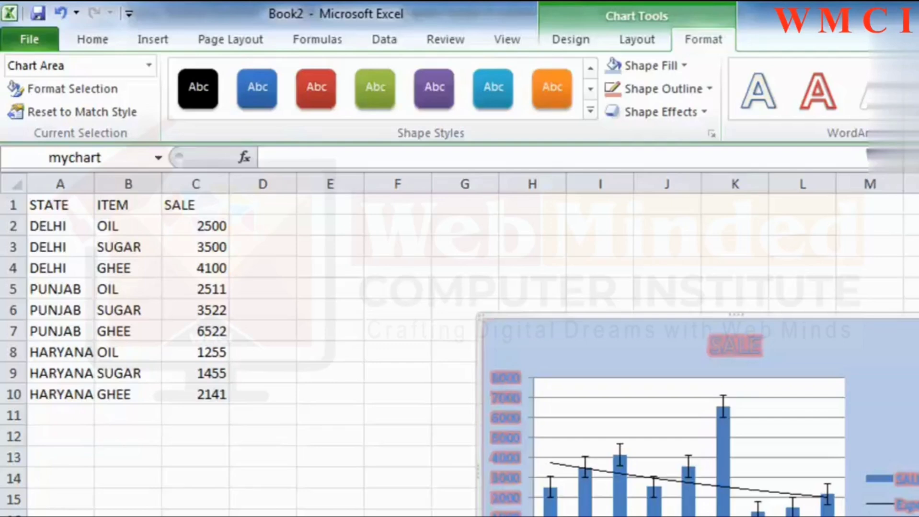
Show the worksheet's selection pane, hide all objects on the sheet and make them visible again.
left_click(916, 289)
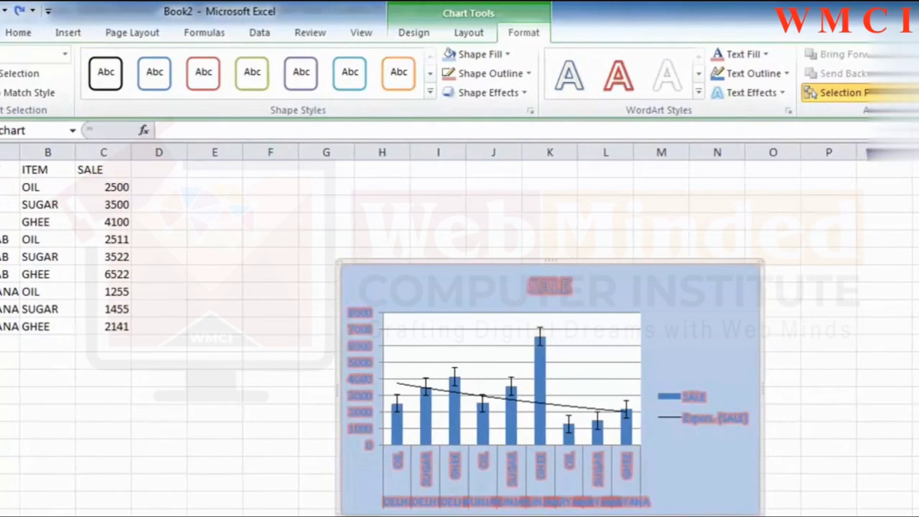
key("ctrl+y")
key("ctrl+z")
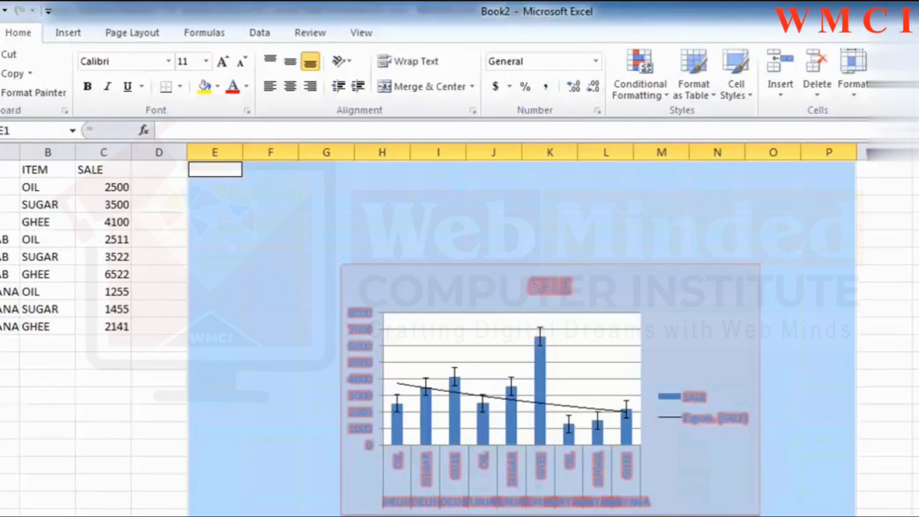
key("ctrl+6")
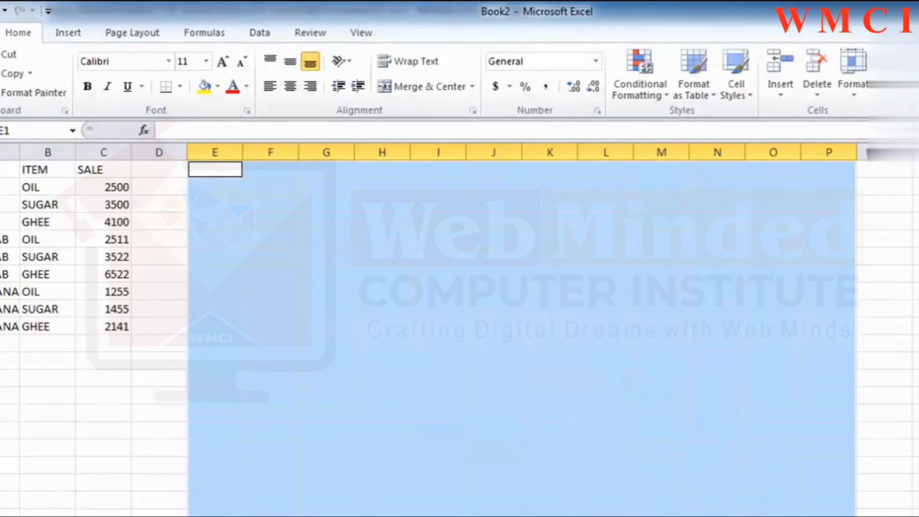
key("ctrl+6")
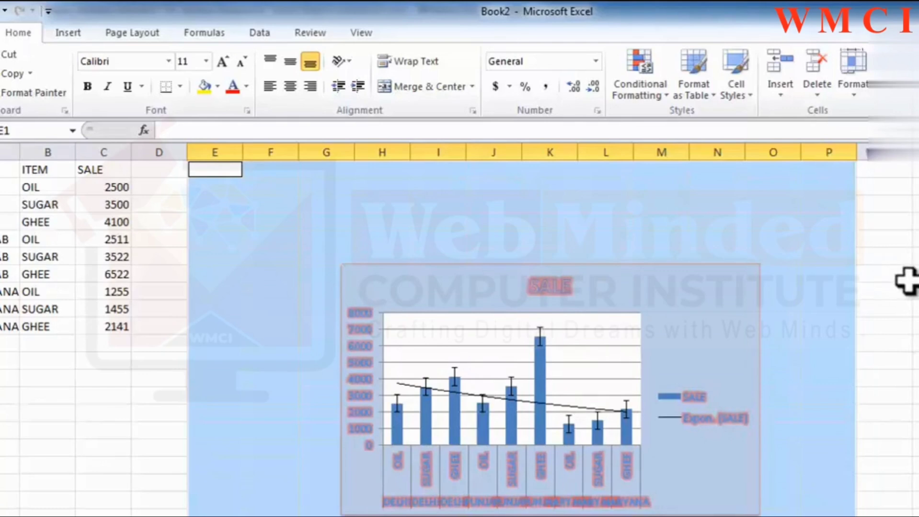
Select the sales chart and increase its height and width.
left_click(637, 287)
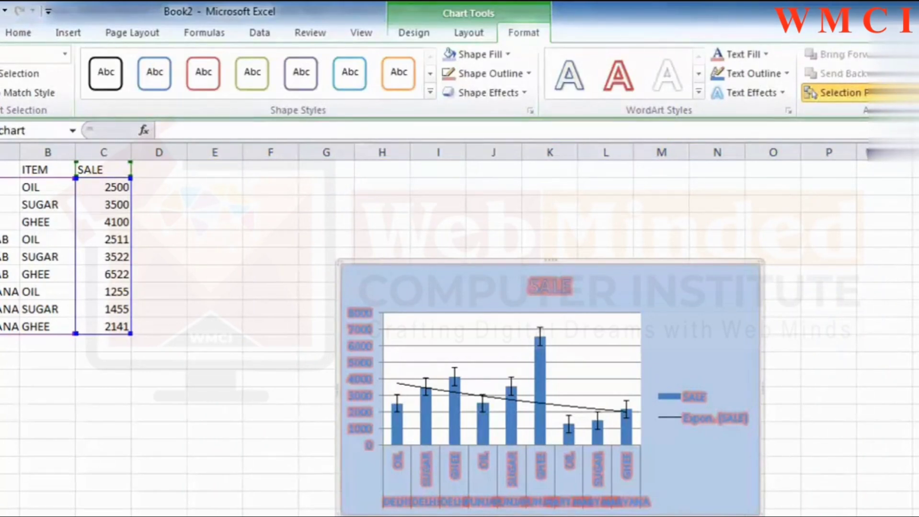
key("Return")
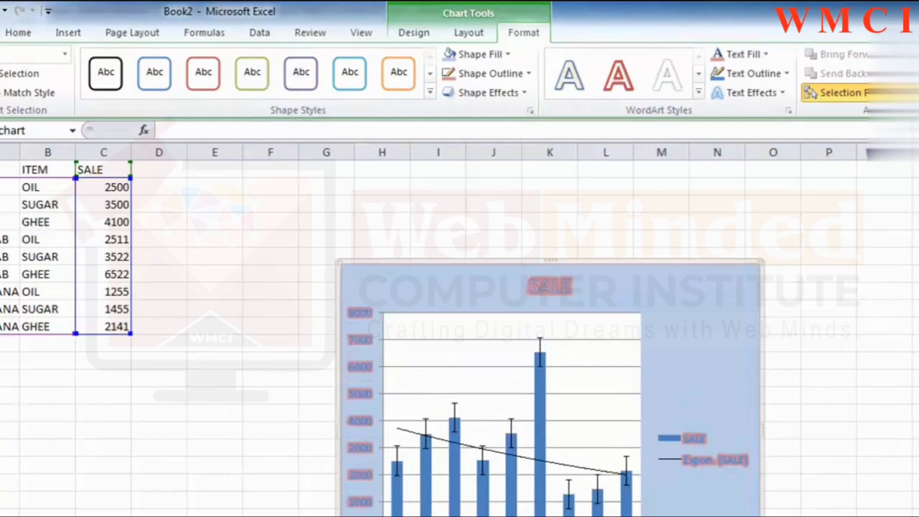
key("Return")
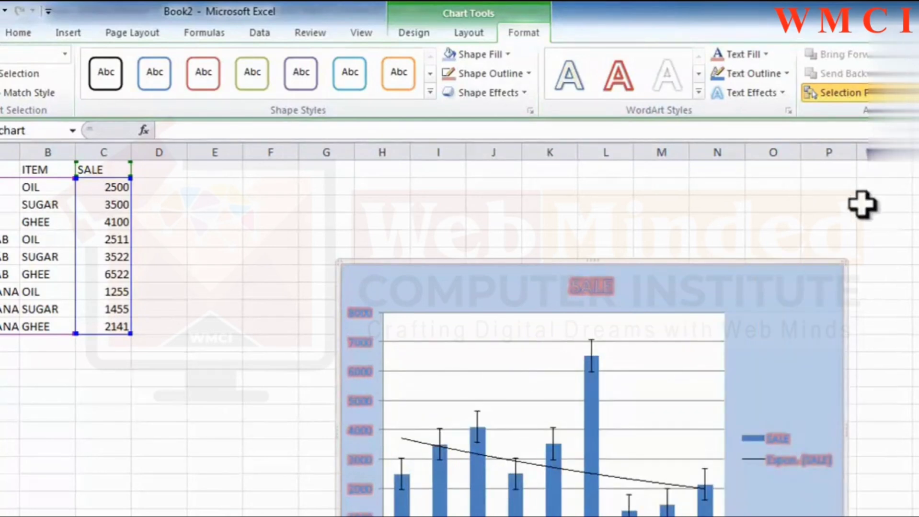